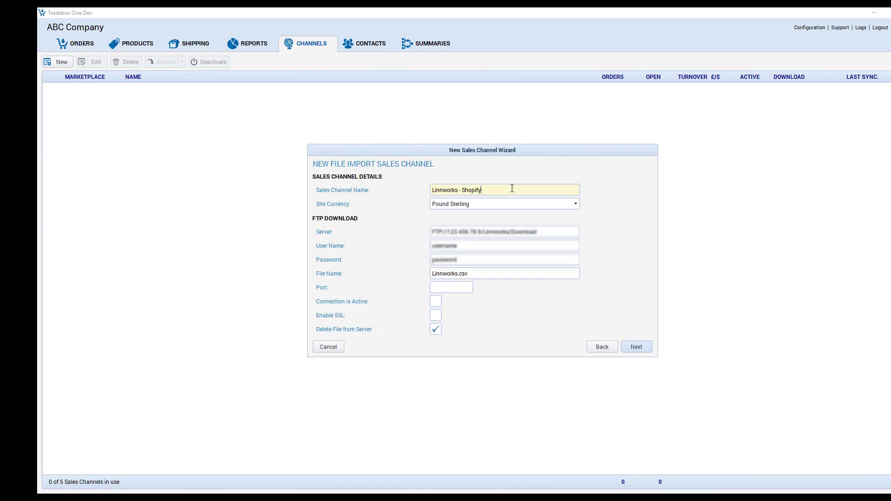
Review the channel name, site currency and FTP download settings of the new Linnworks - Shopify file import channel.
key("Tab")
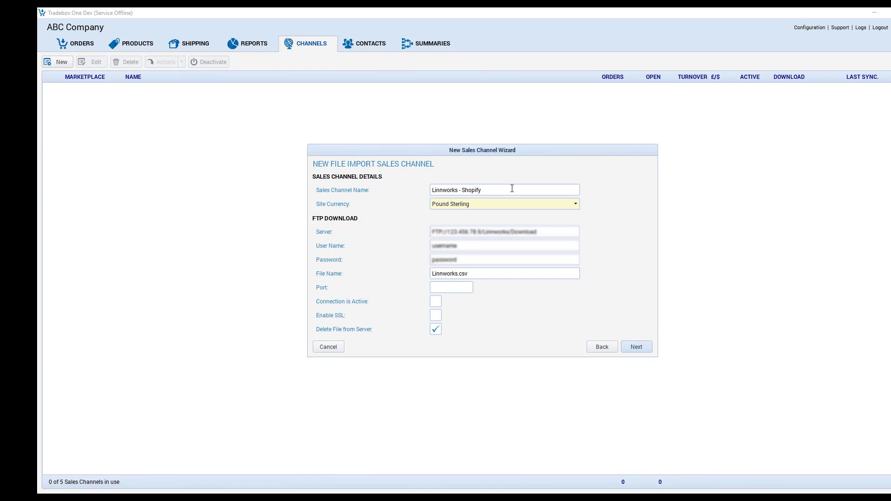
key("Tab")
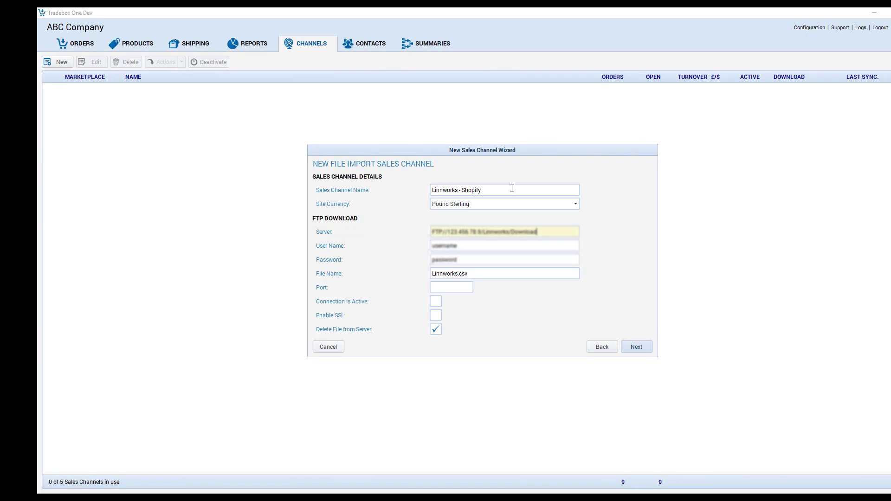
key("Tab")
key("Tab")
key("Tab")
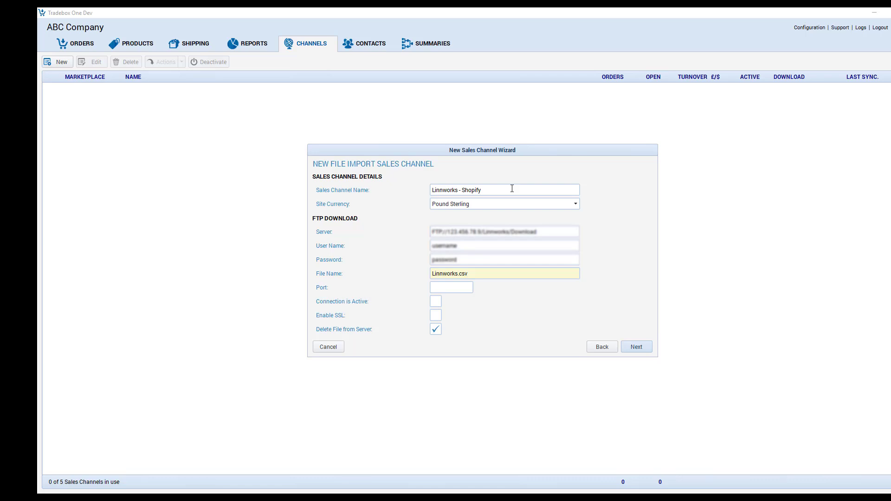
key("Tab")
key("Tab")
key("Tab")
key("Tab")
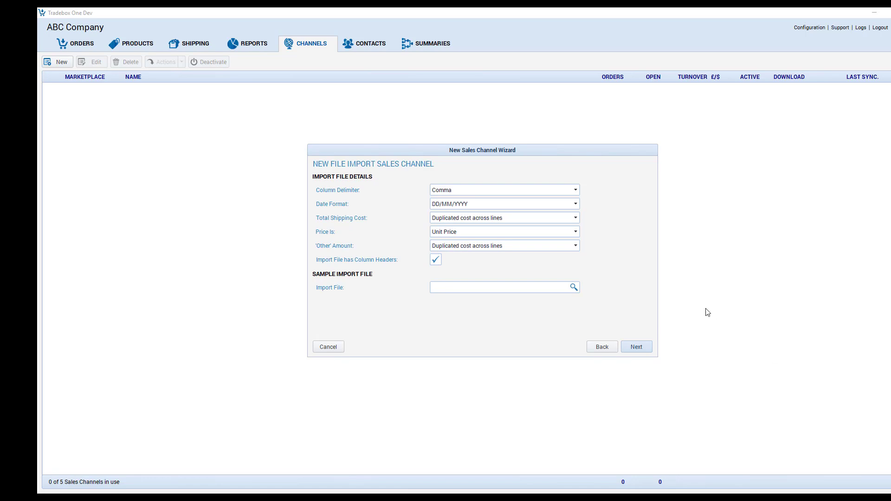
Keep Comma as the import file's column delimiter and Unit Price as its price type.
left_click(483, 192)
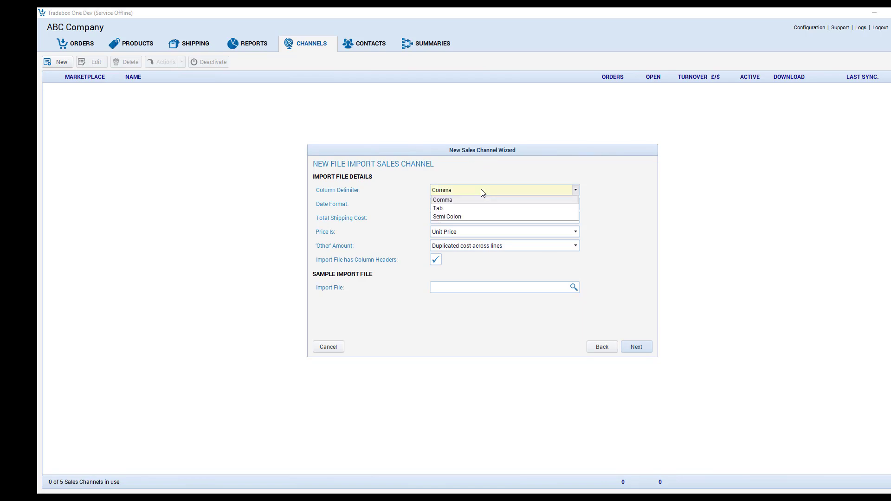
left_click(481, 188)
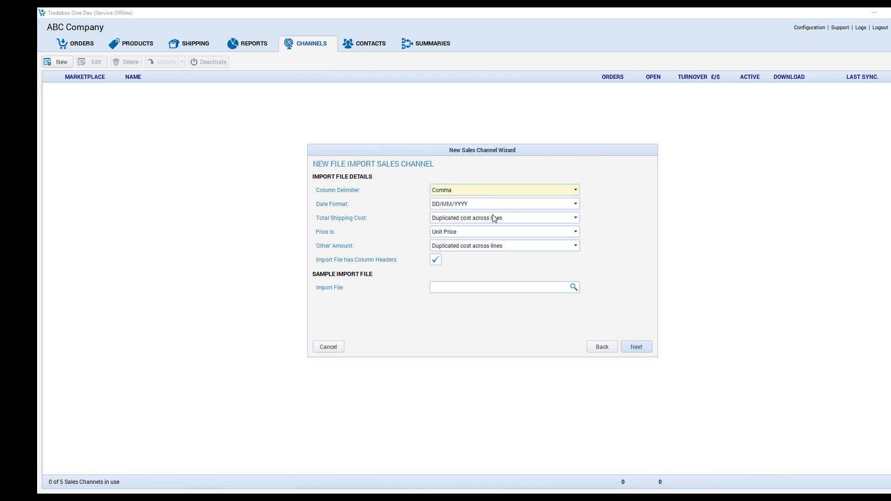
left_click(501, 233)
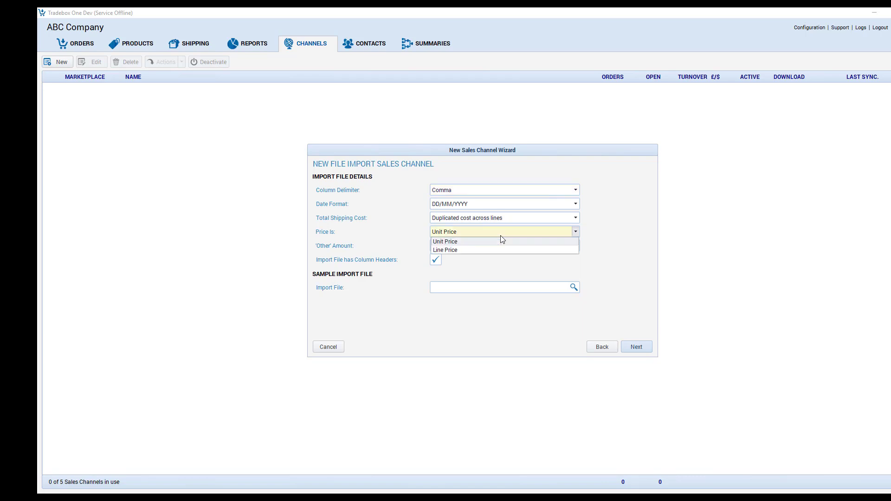
left_click(502, 241)
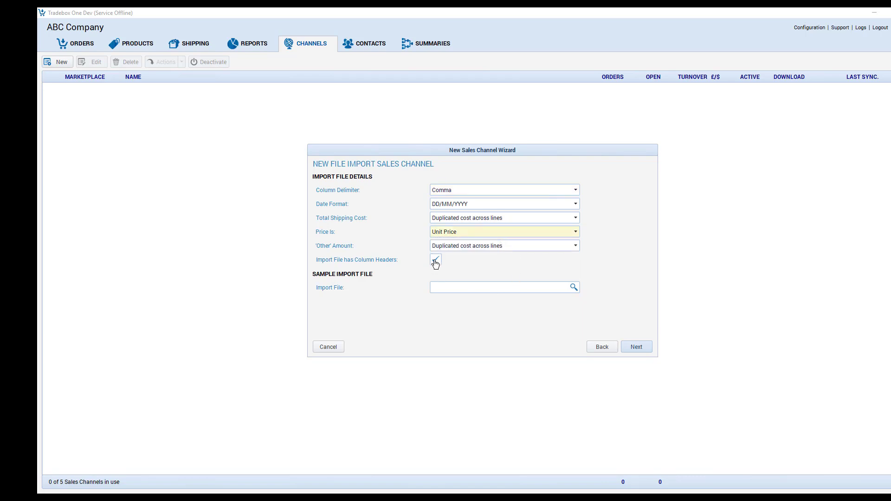
Choose Linnworks.csv from the Linnworks folder as the sample import file and proceed to the column mapping.
left_click(447, 289)
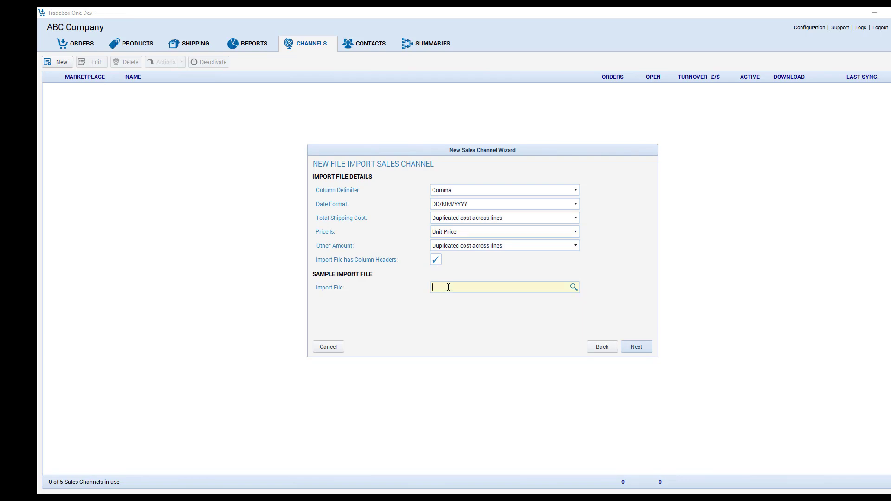
left_click(574, 287)
left_click(410, 210)
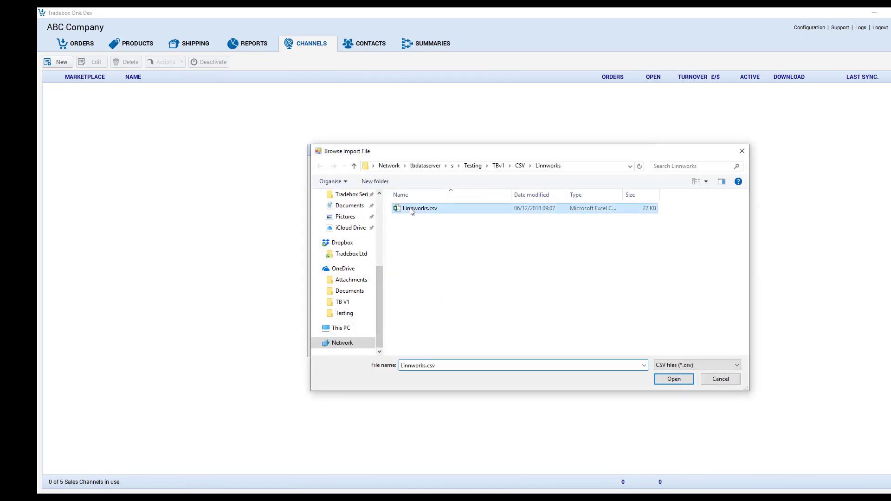
left_click(673, 380)
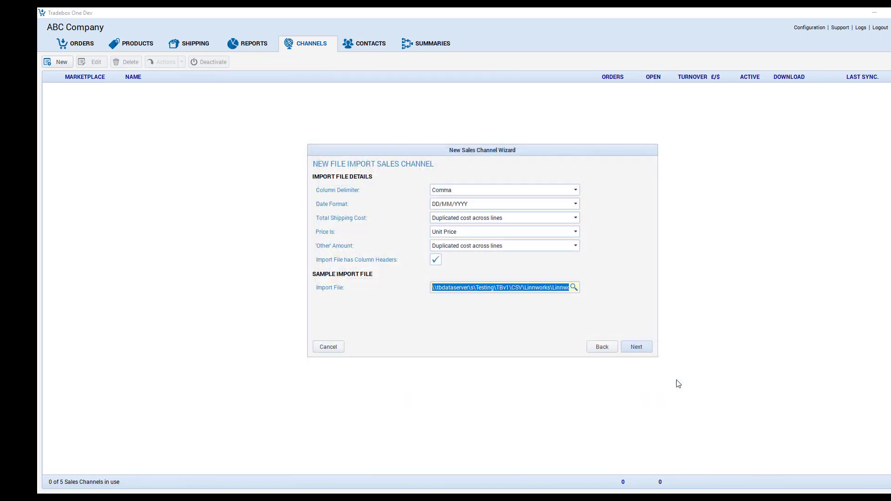
left_click(636, 348)
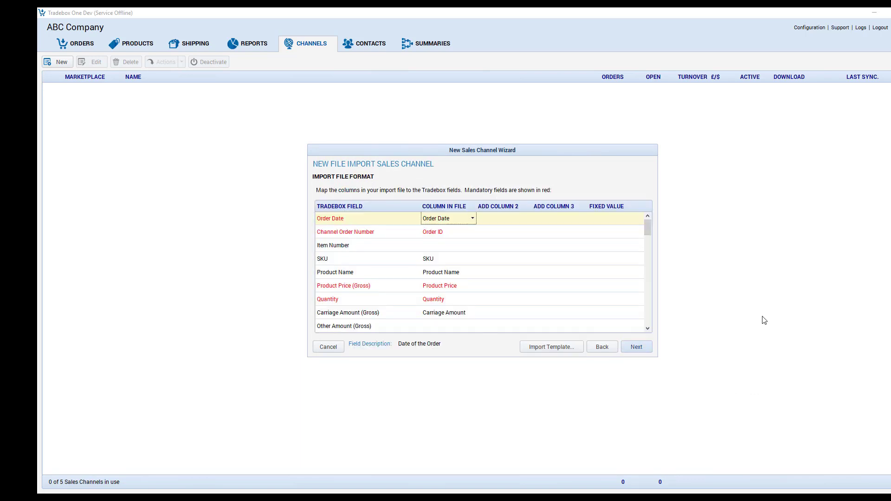
Accept the import column mapping with Order Date unchanged, and enable download for the SHOPIFY Shopify sales source.
left_click(463, 220)
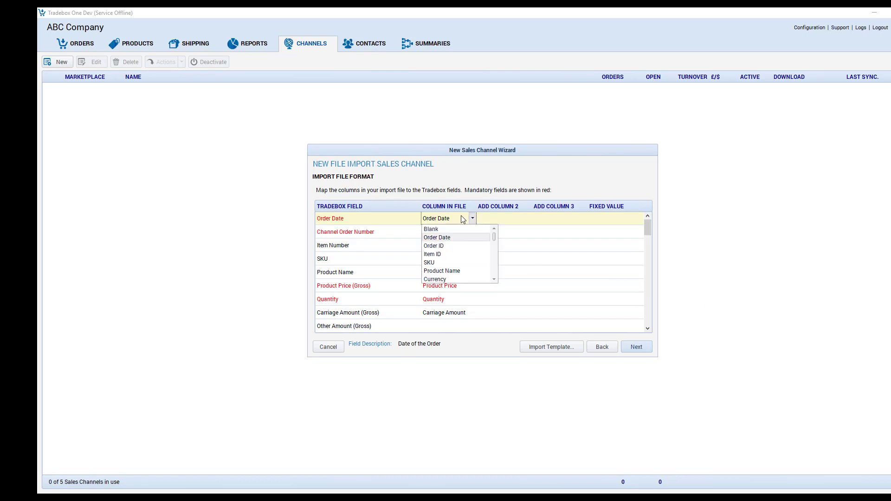
left_click(463, 219)
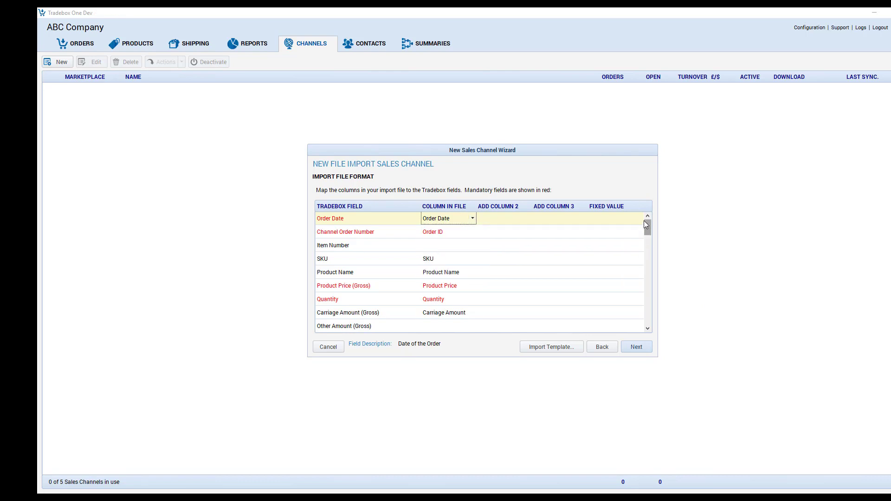
mouse_move(647, 222)
left_mouse_down()
mouse_move(646, 295)
mouse_move(639, 219)
left_mouse_up()
left_click(636, 349)
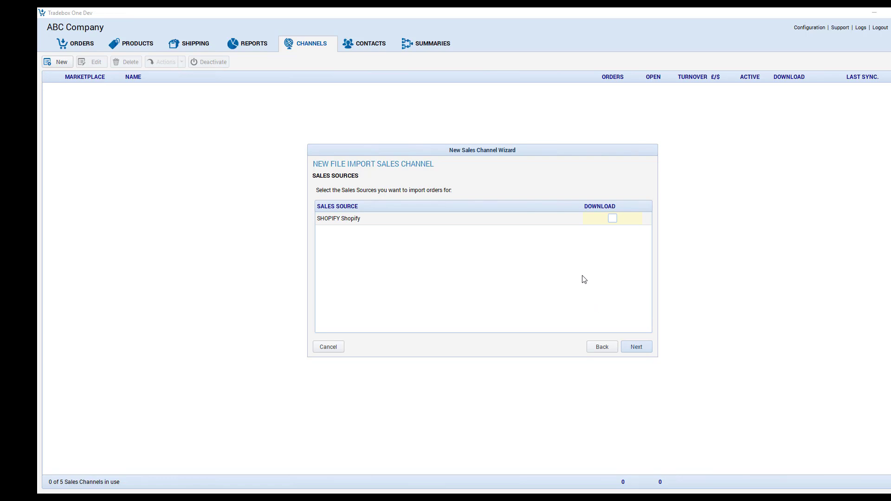
left_click(614, 221)
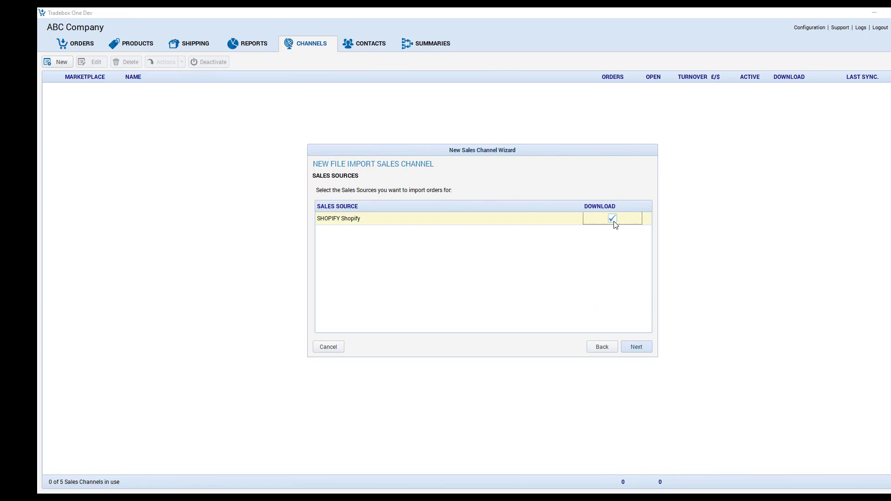
left_click(642, 347)
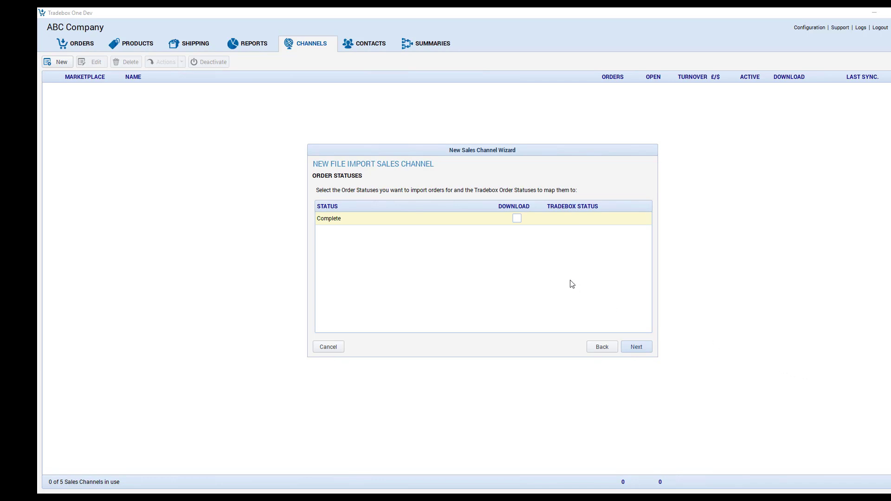
Enable download for orders with the Complete status and map them to the Tradebox status Completed.
left_click(520, 222)
left_click(519, 221)
left_click(601, 223)
left_click(648, 219)
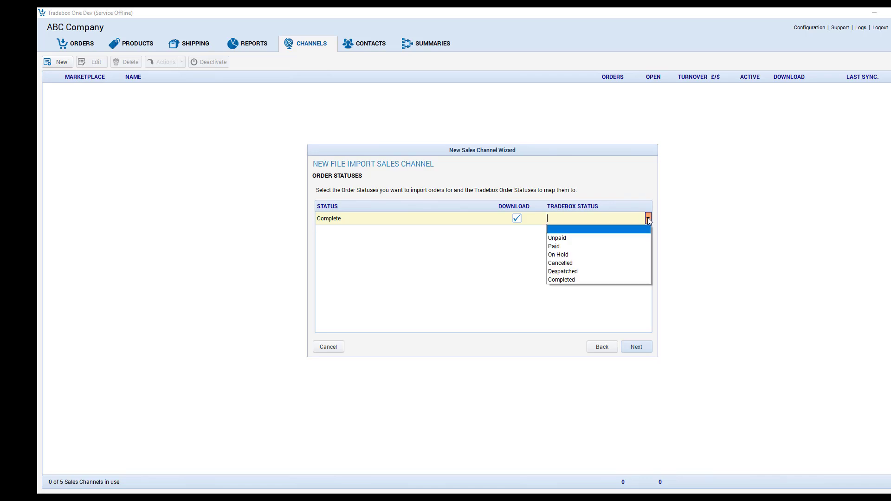
left_click(605, 279)
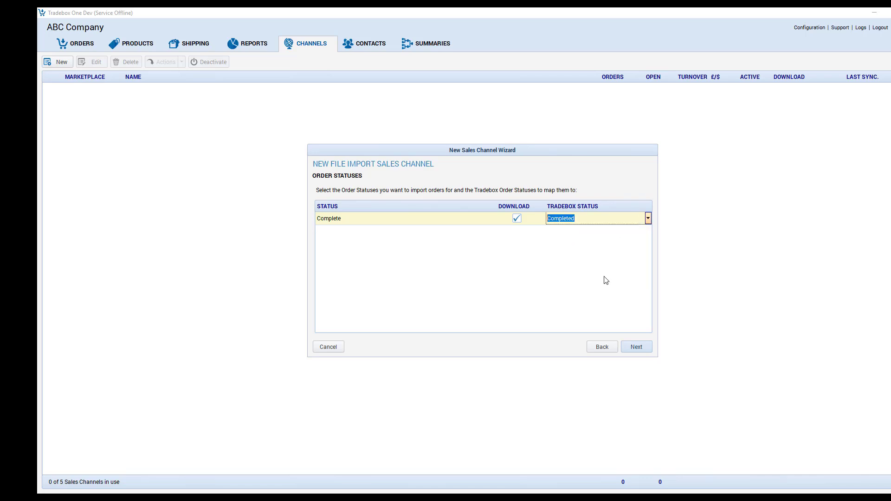
left_click(636, 349)
left_click(636, 348)
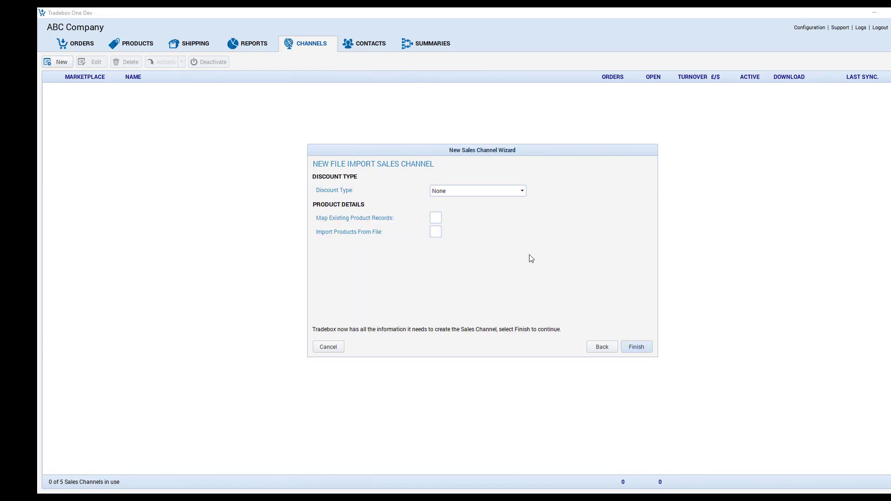
Set the discount type to Order and finish creating the sales channel.
left_click(503, 194)
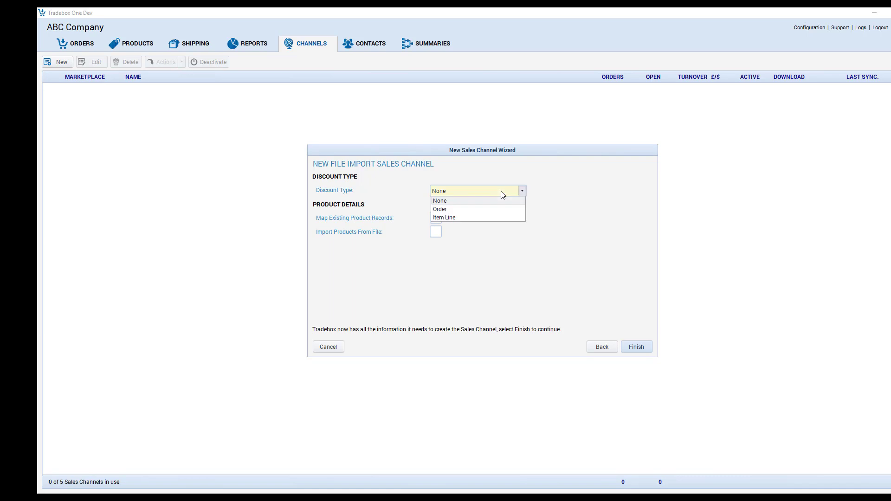
left_click(487, 212)
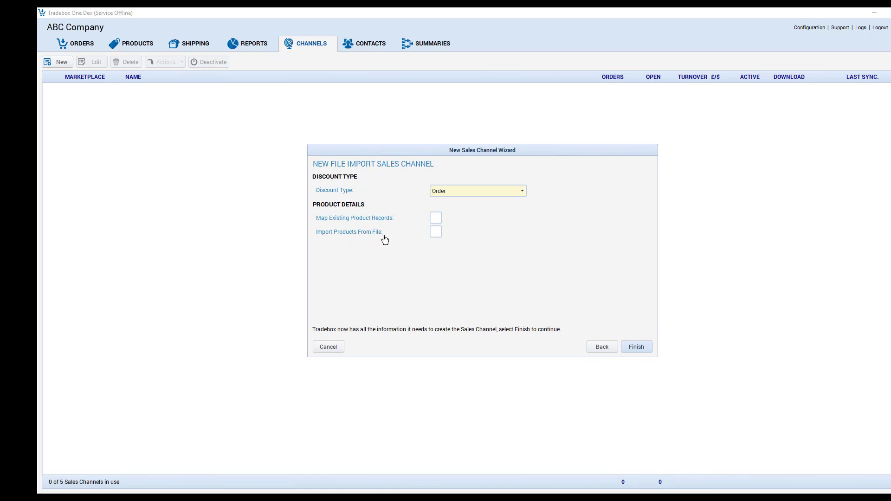
left_click(641, 348)
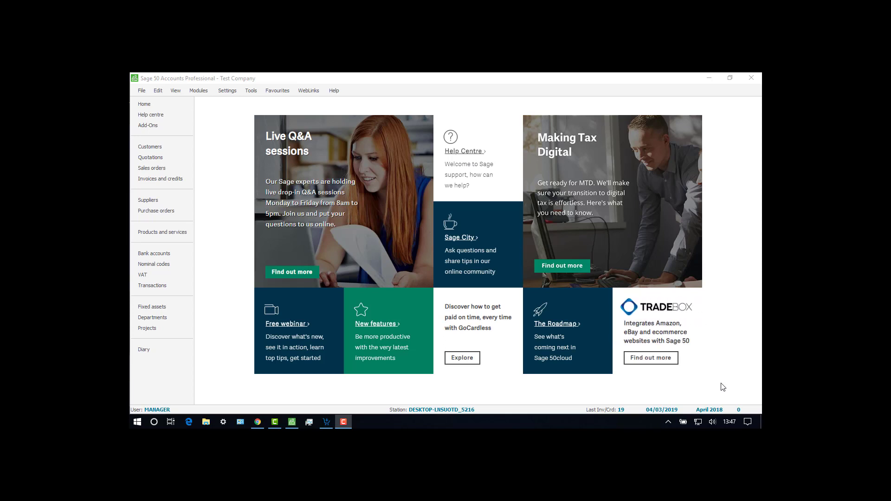
In Sage 50 Accounts, open the user access rights and select the TBSERVICE user.
left_click(227, 91)
left_click(252, 307)
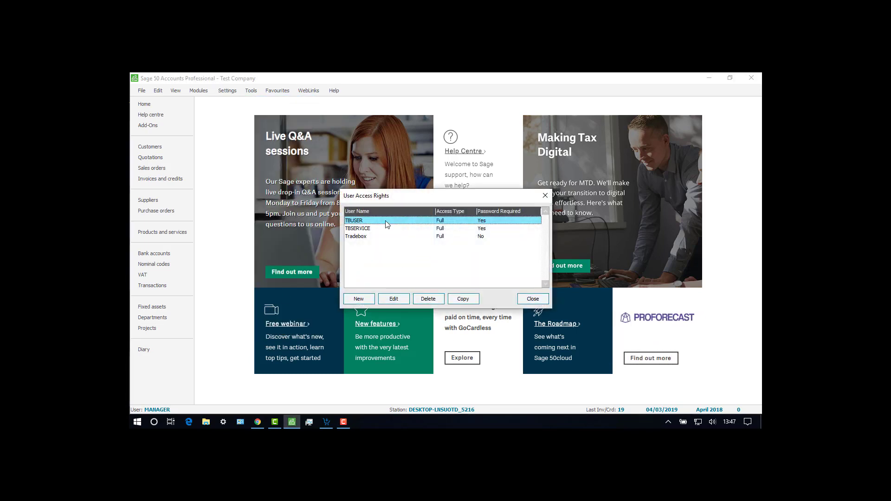
left_click(372, 229)
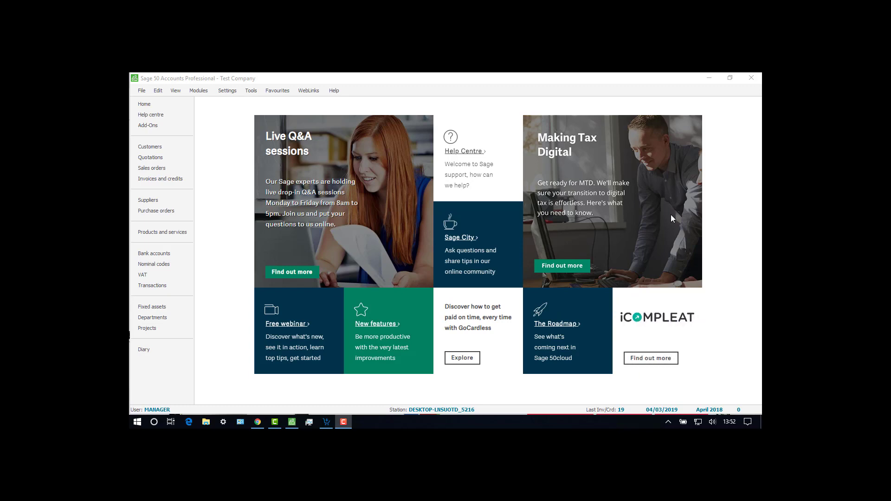
Switch to Chrome and open the Tradebox support article on configuring Sage for use with Tradebox One.
left_click(258, 422)
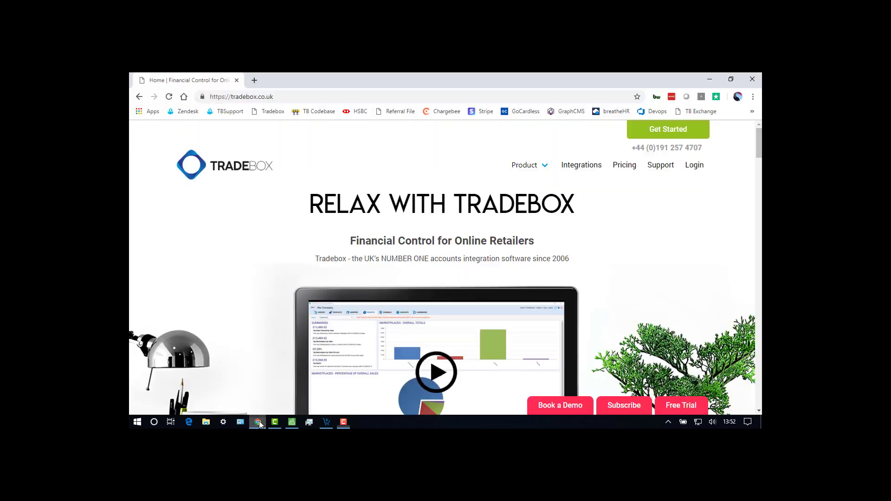
left_click(661, 169)
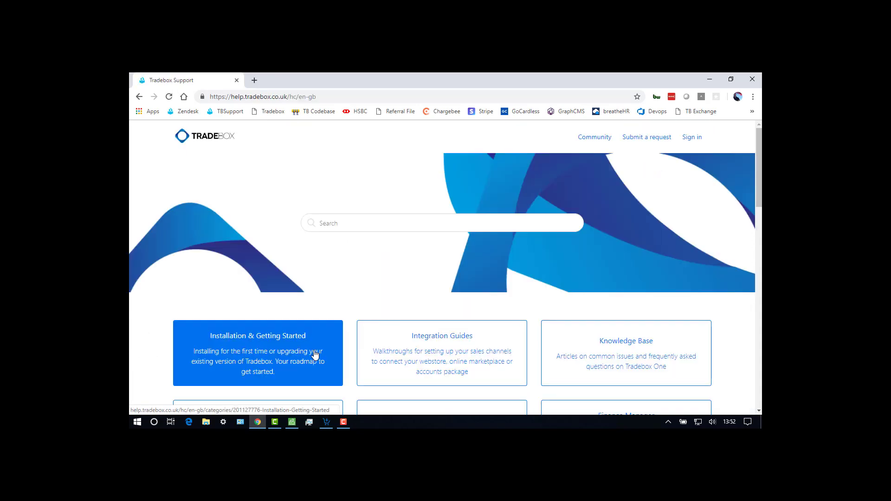
left_click(314, 354)
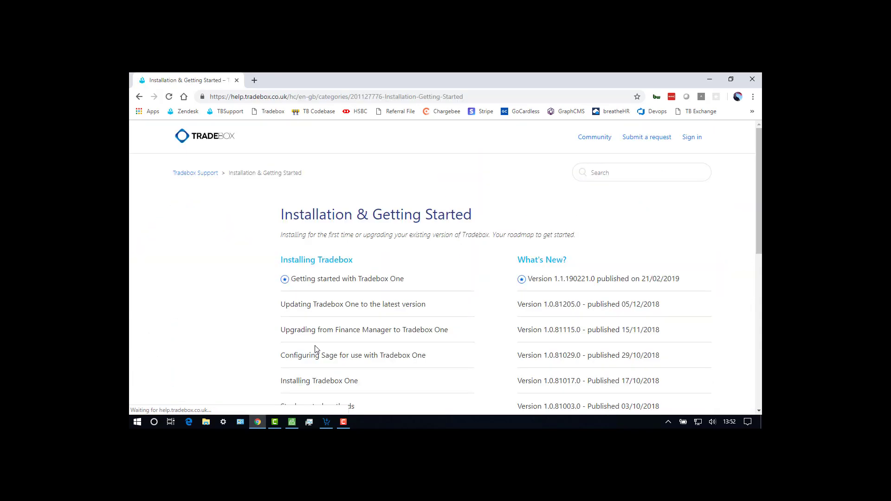
scroll(319, 349, "down", 3)
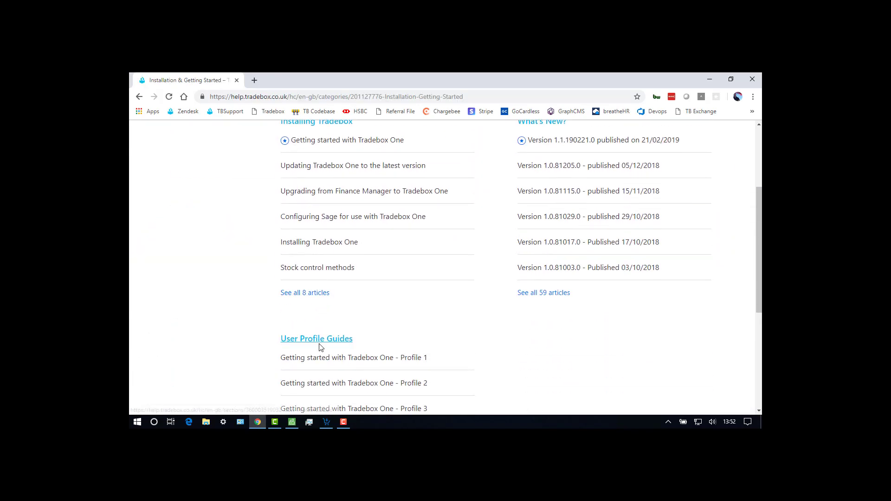
left_click(332, 218)
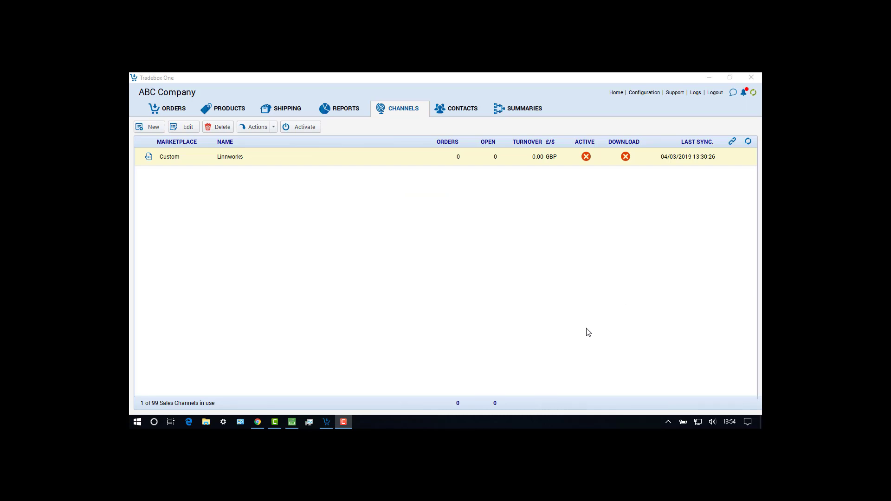
In Tradebox One, open the Sage 50 connection settings of the Linnworks sales channel.
left_click(379, 162)
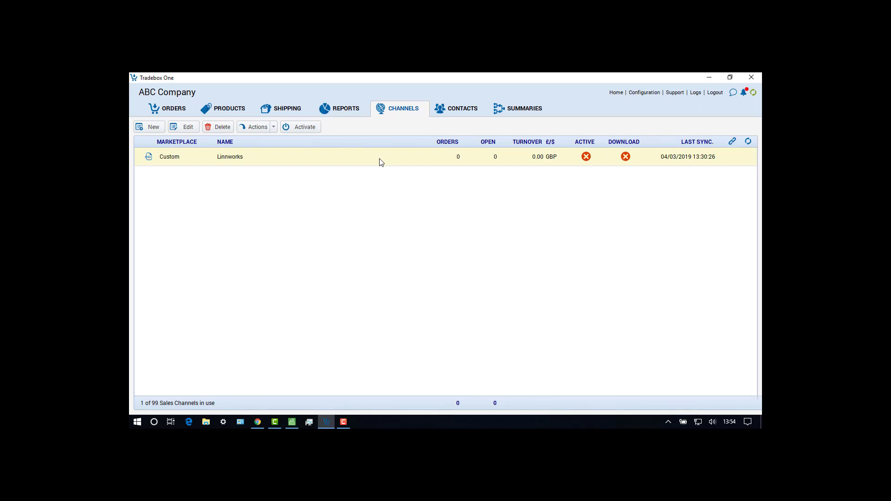
double_click(380, 159)
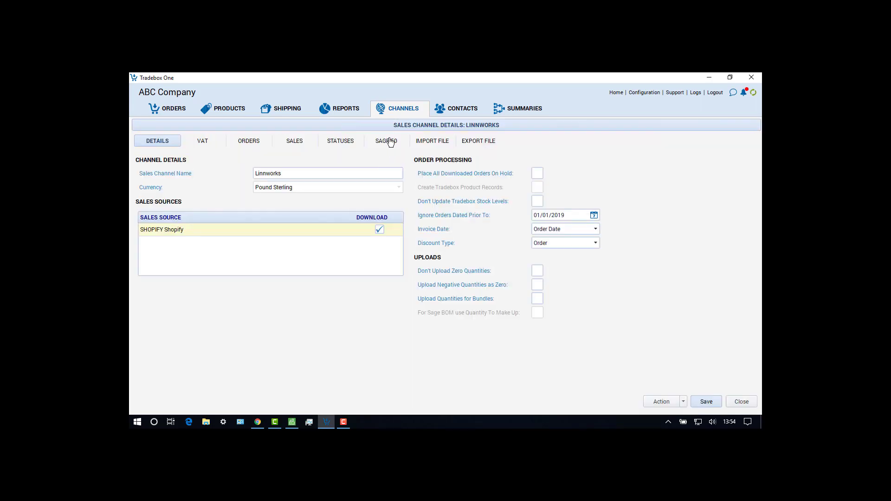
left_click(390, 143)
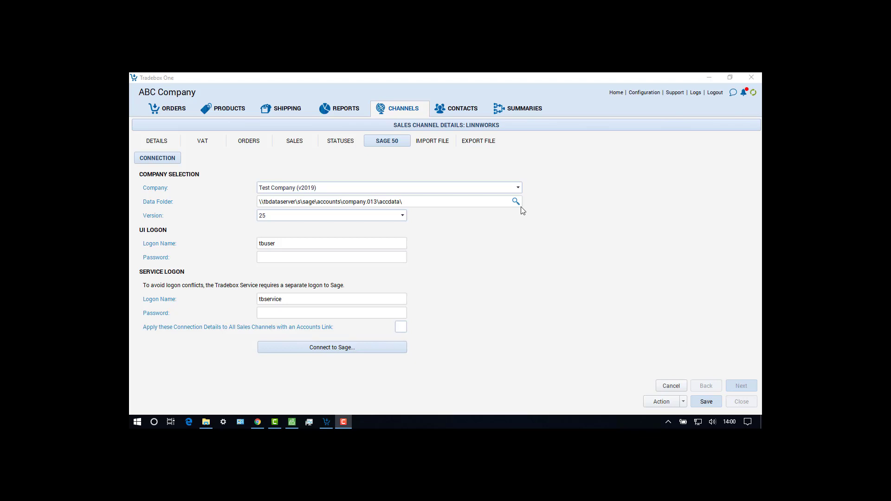
Select Test Company (v2019) as the Sage company and connect the channel to Sage.
left_click(517, 188)
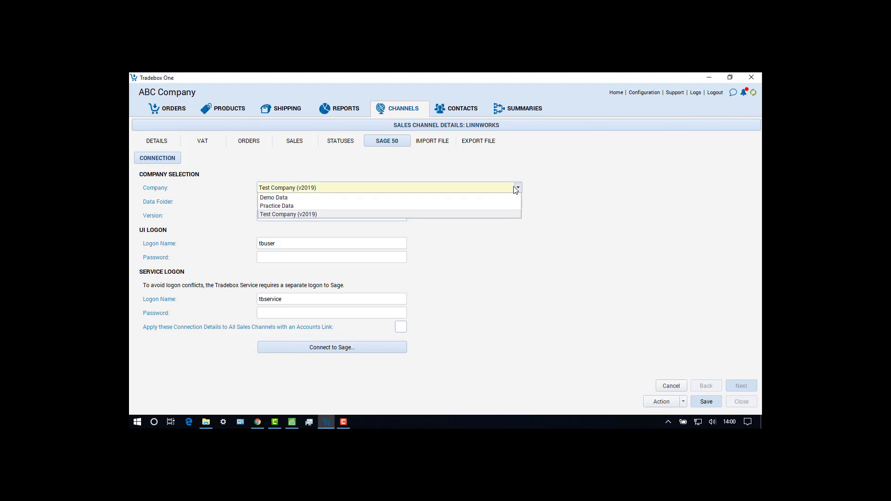
left_click(486, 214)
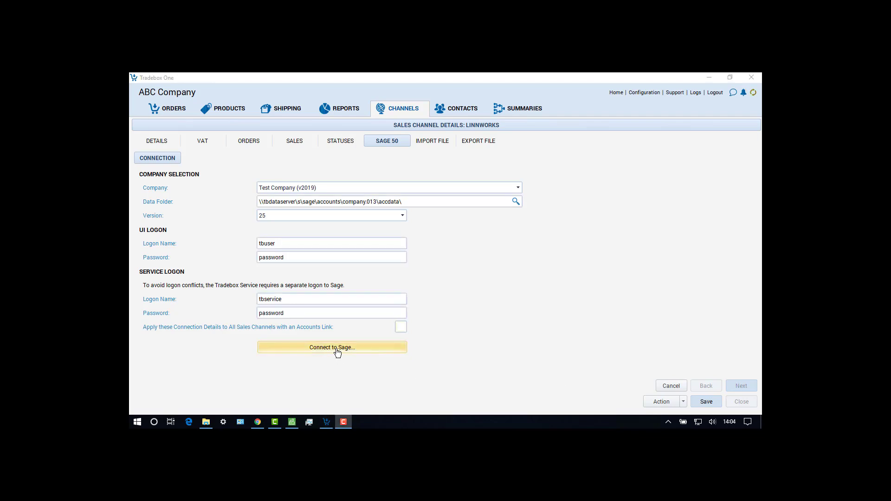
left_click(338, 352)
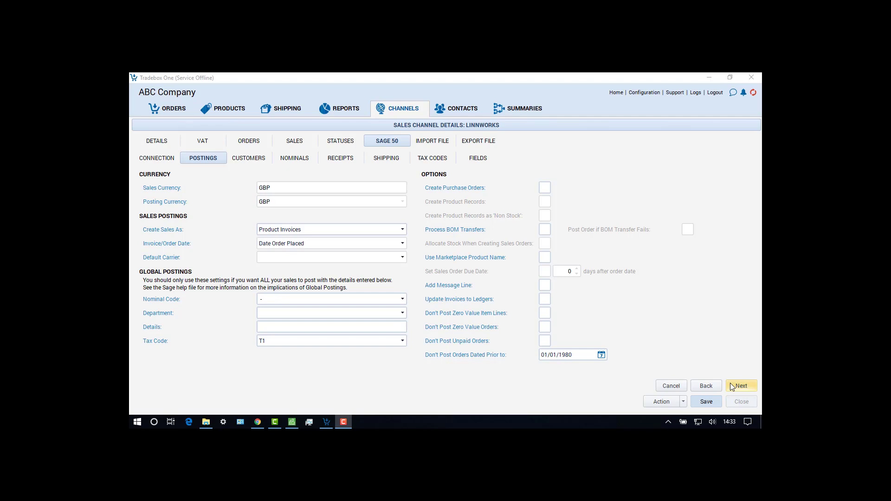
Review the Sage 50 posting settings, keeping sales created as Product Invoices, and continue to the customer settings.
left_click(729, 387)
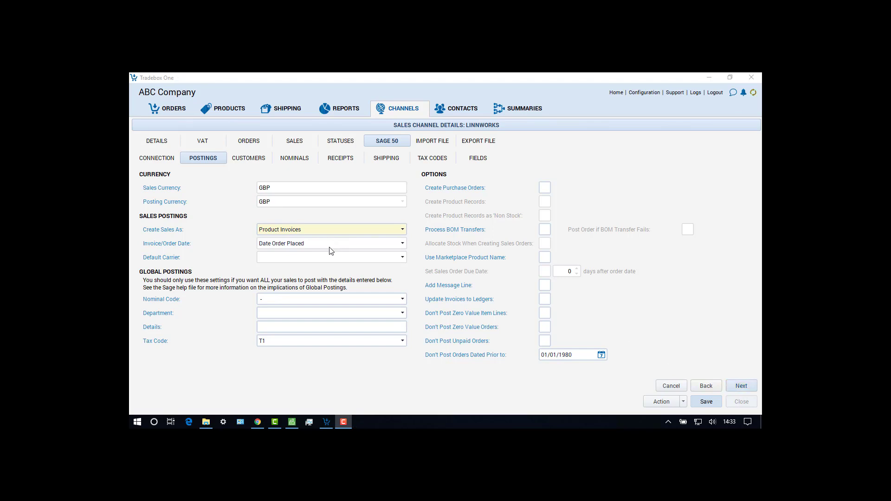
left_click(368, 229)
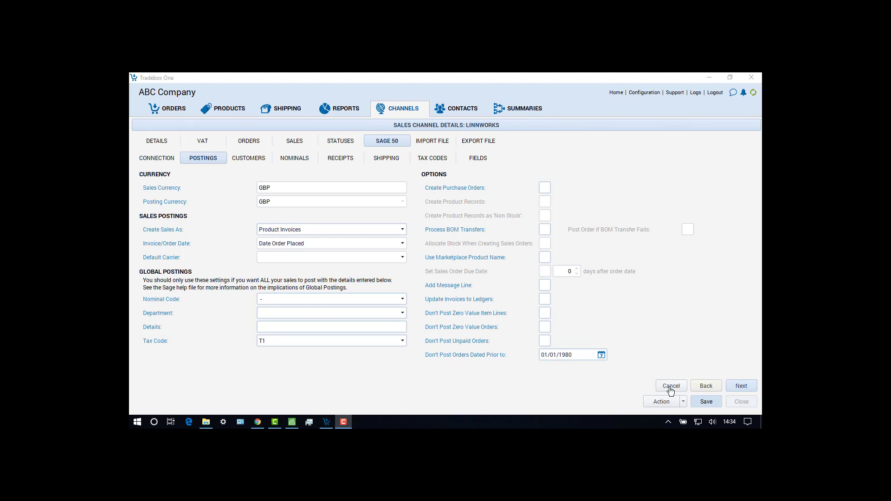
left_click(330, 231)
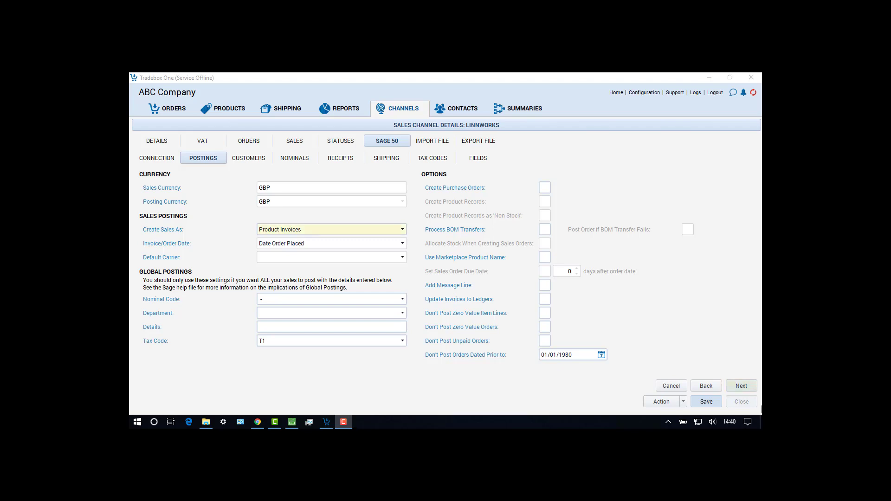
left_click(741, 385)
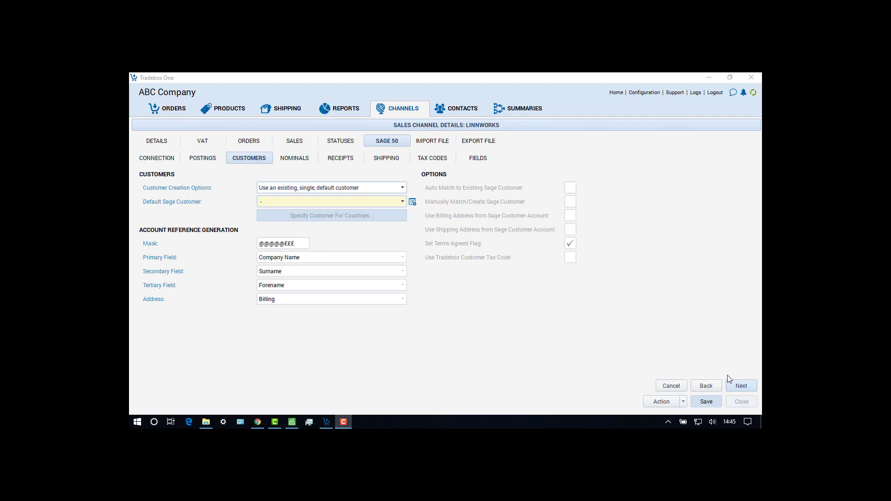
Set the default Sage customer to SHOPIFY - Shopify Web Sales and review the customer creation options.
left_click(403, 202)
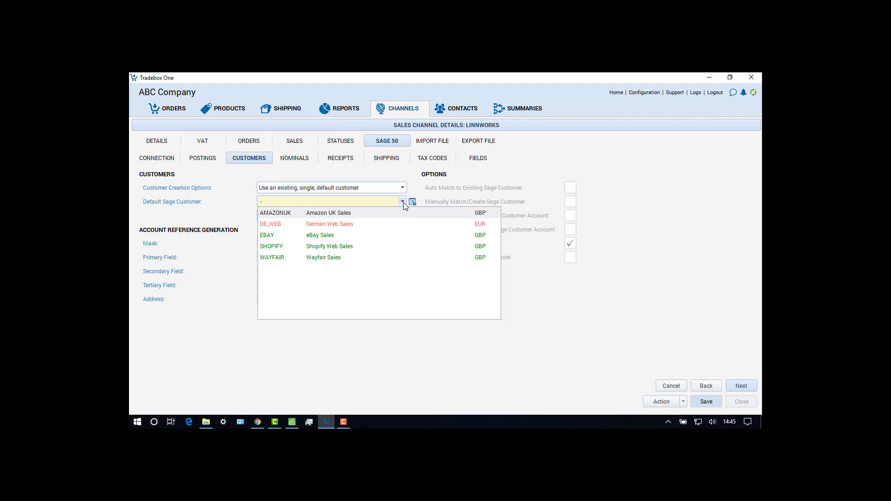
left_click(338, 248)
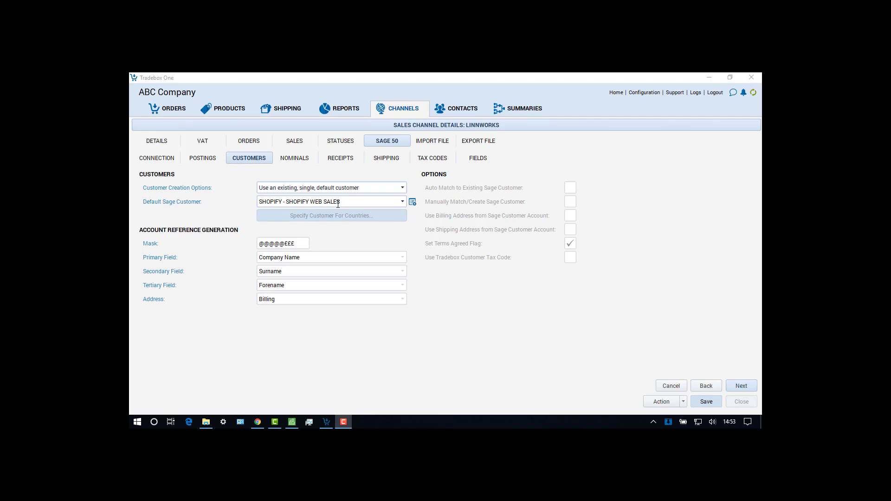
left_click(346, 190)
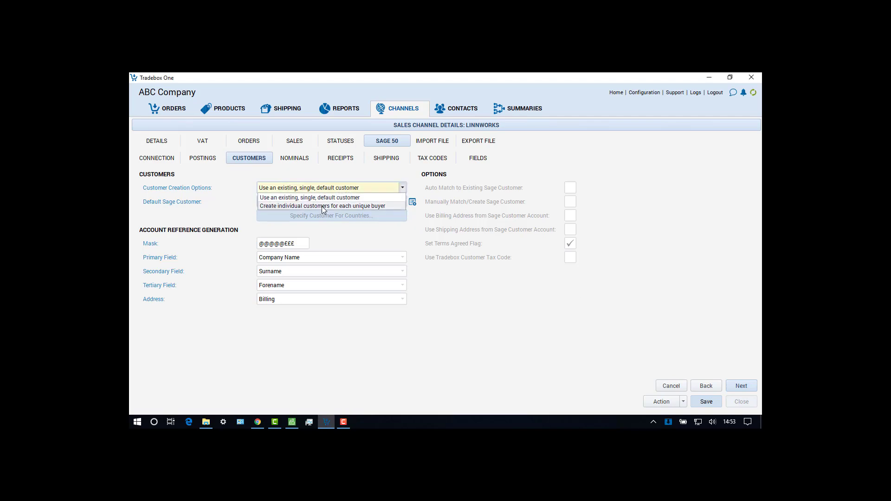
left_click(324, 203)
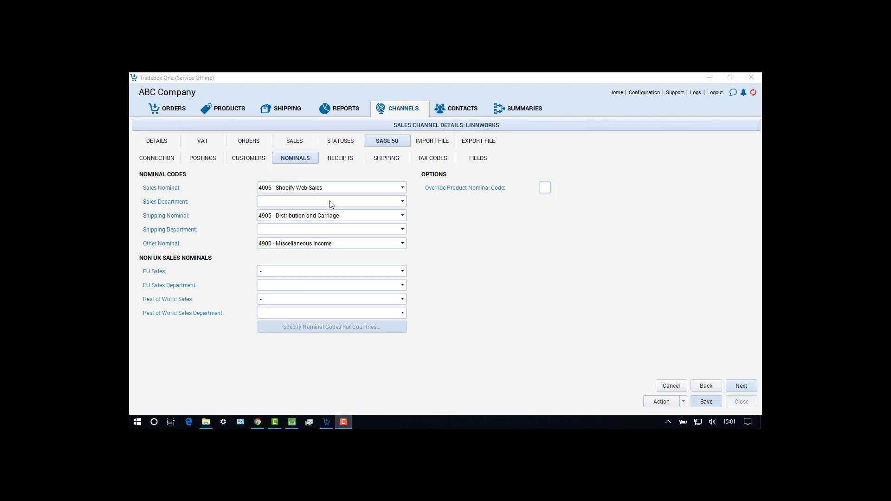
Enable overriding the product nominal code, and set the sales department to Web Sales and the shipping department to Web Carriage.
left_click(330, 201)
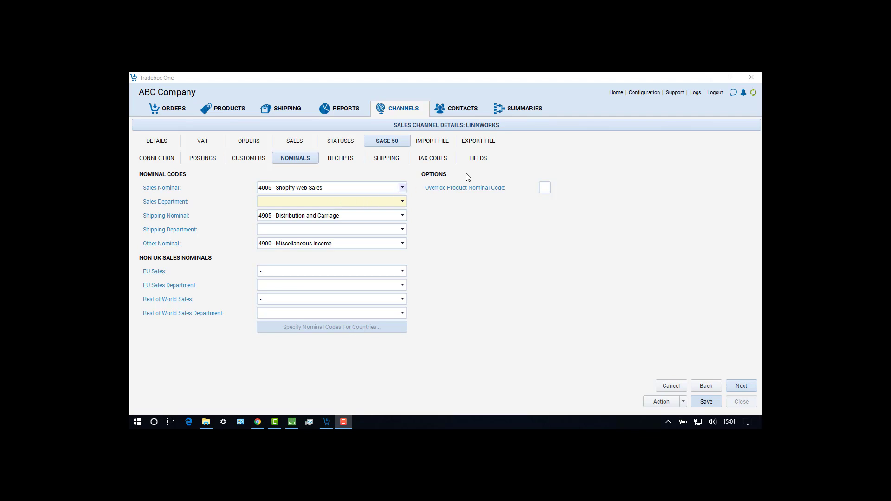
left_click(546, 188)
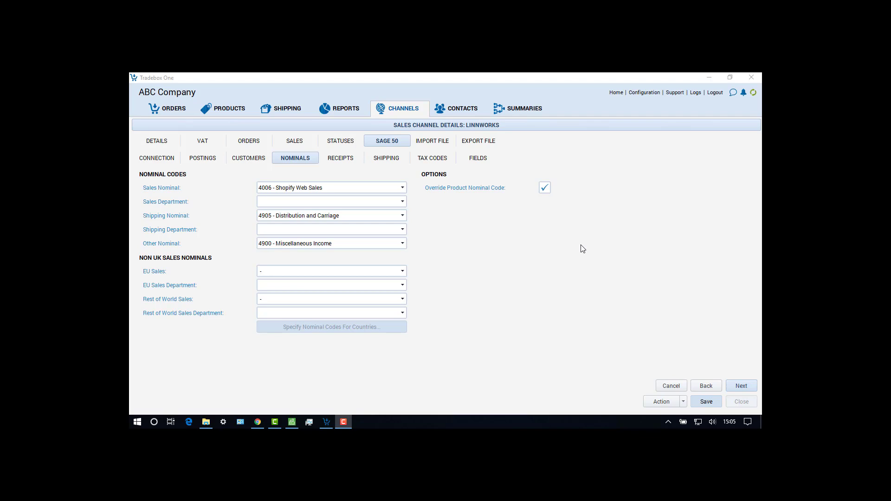
left_click(403, 202)
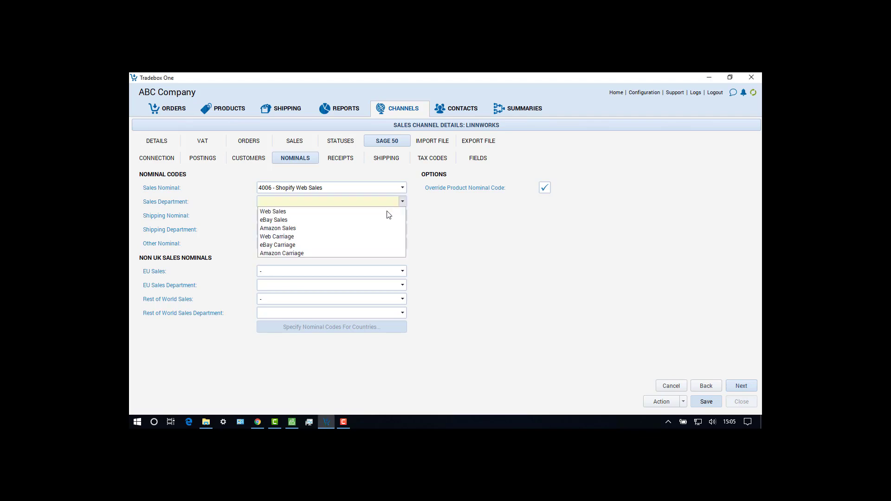
left_click(387, 212)
left_click(402, 229)
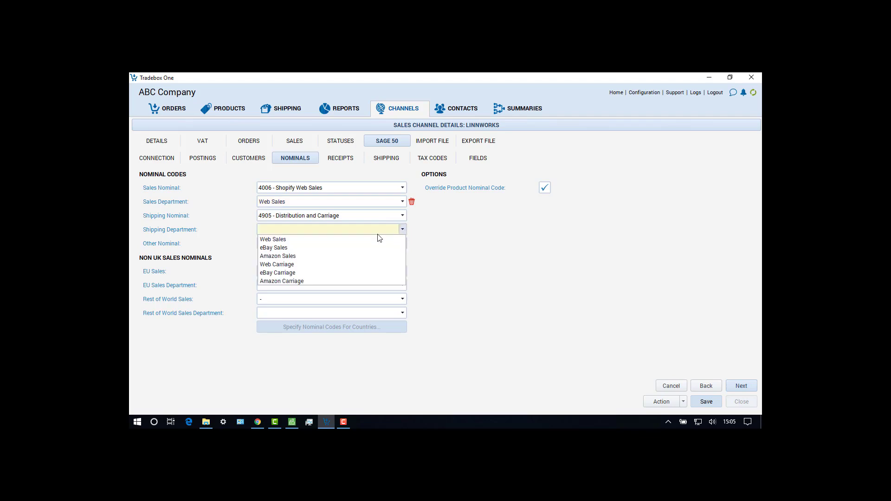
left_click(345, 266)
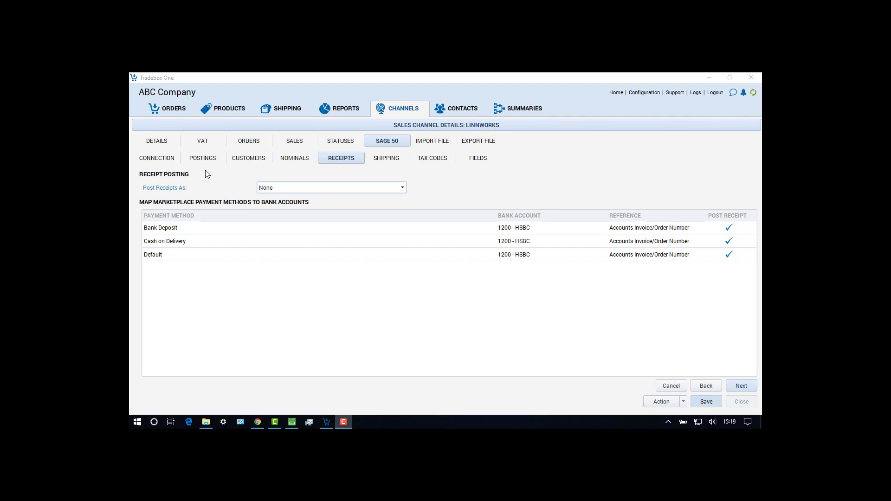
Set receipts to post as Sales Receipts (SR) and keep shipping methods mapped to Nominal Codes (Carriage on Footer).
left_click(308, 188)
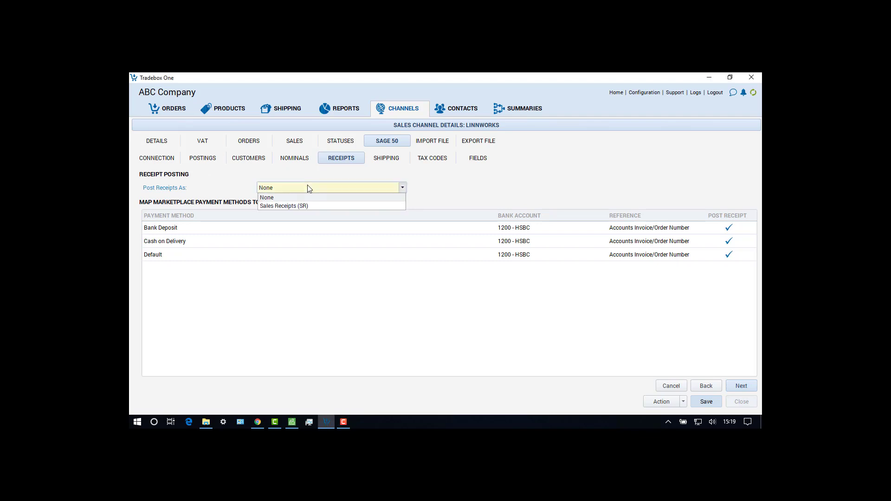
left_click(309, 205)
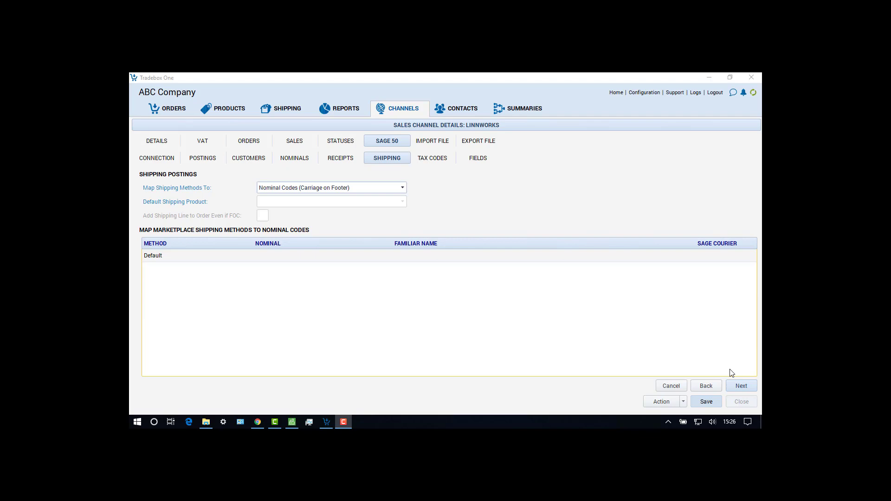
left_click(357, 187)
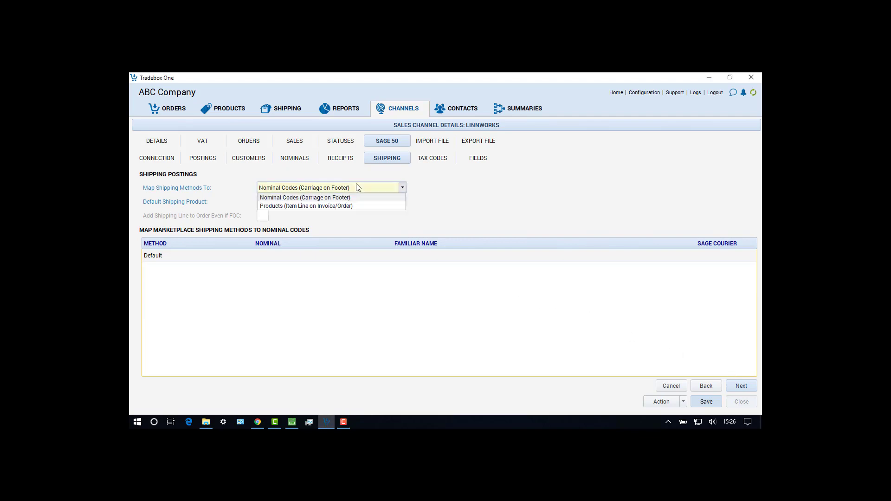
left_click(358, 187)
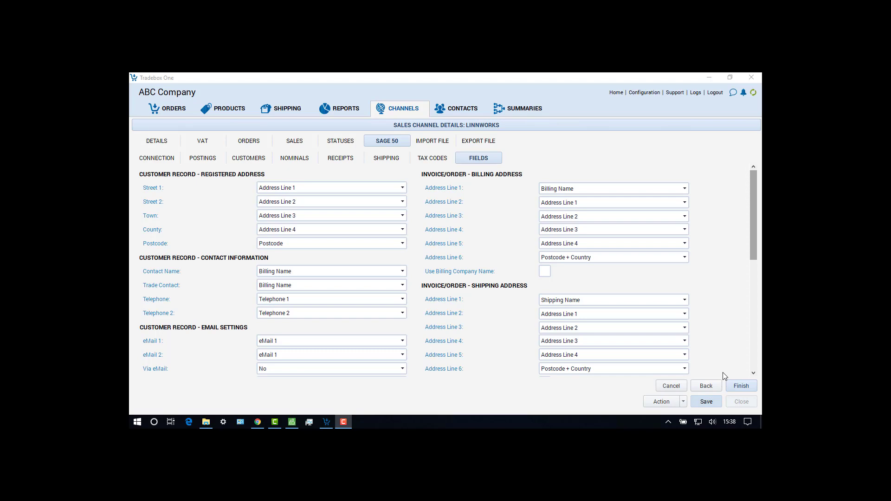
Finish the Linnworks channel's Sage 50 setup and import the product records from Sage.
left_click(742, 386)
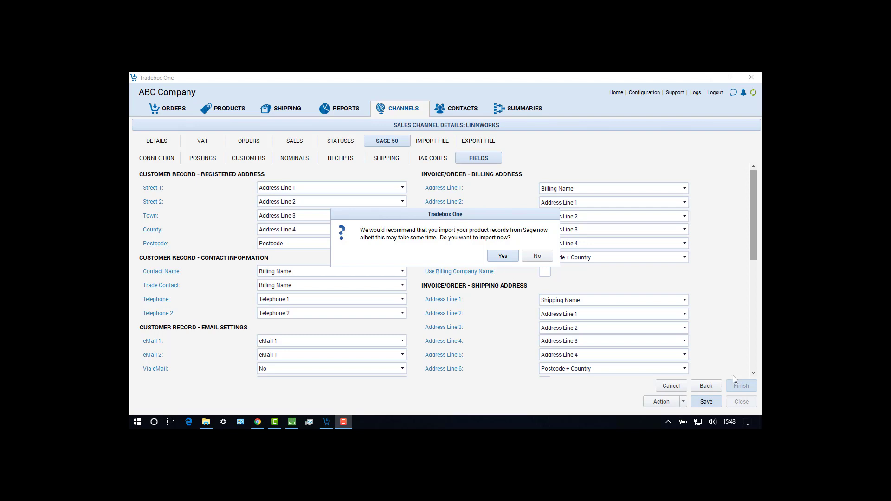
left_click(507, 256)
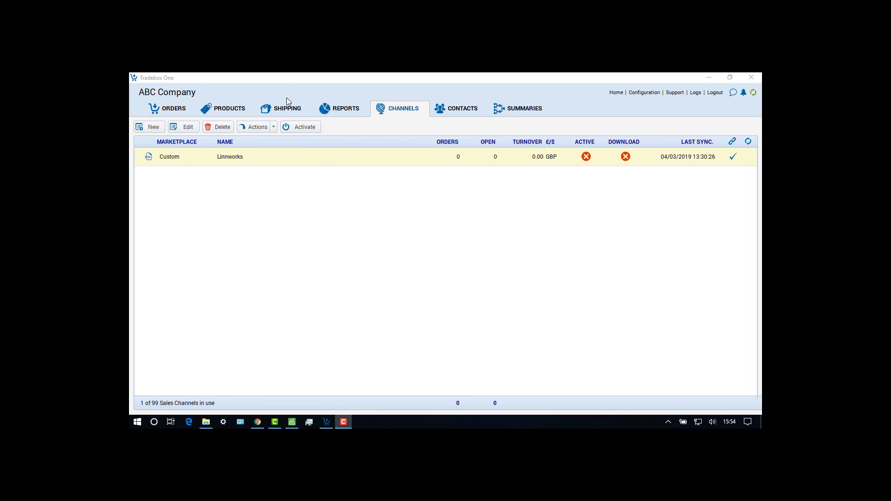
Check the imported products and their SKU mappings for the Linnworks channel.
left_click(234, 110)
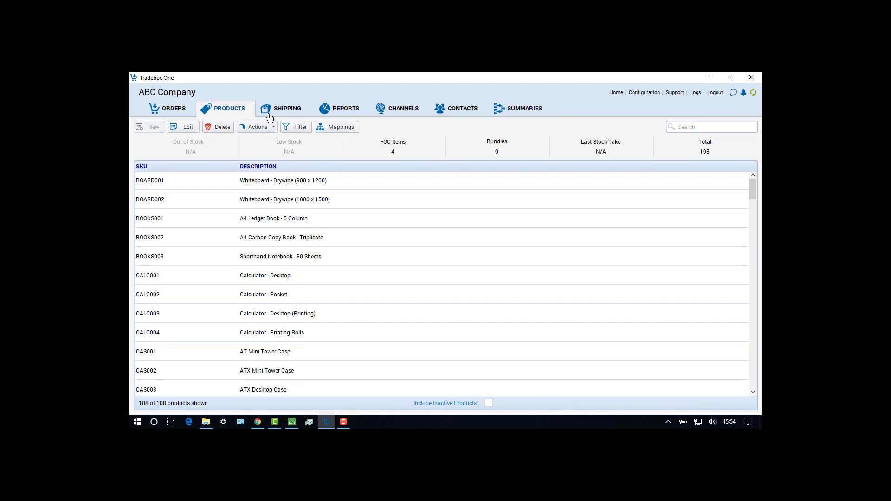
left_click(335, 126)
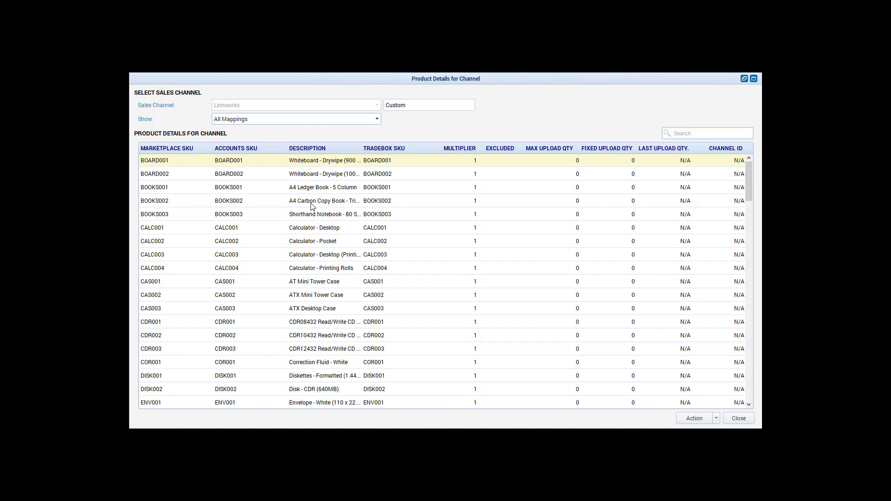
left_click(739, 418)
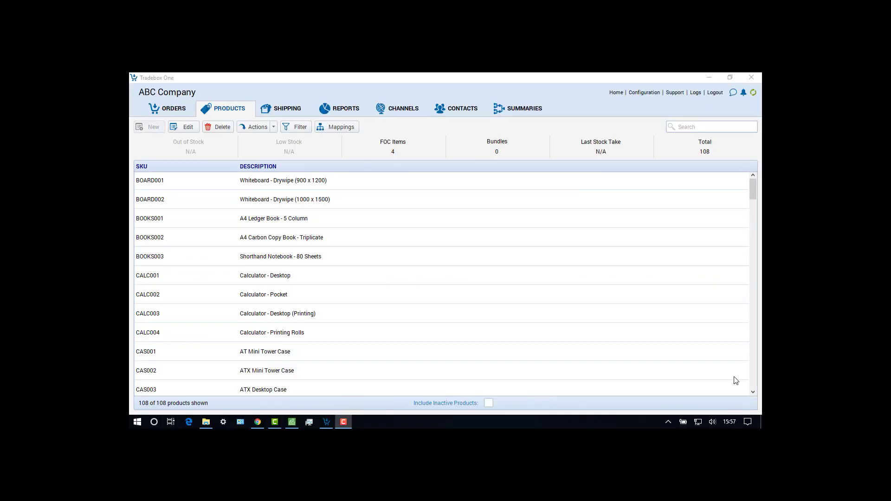
Activate the Linnworks sales channel and open the list of orders.
left_click(403, 112)
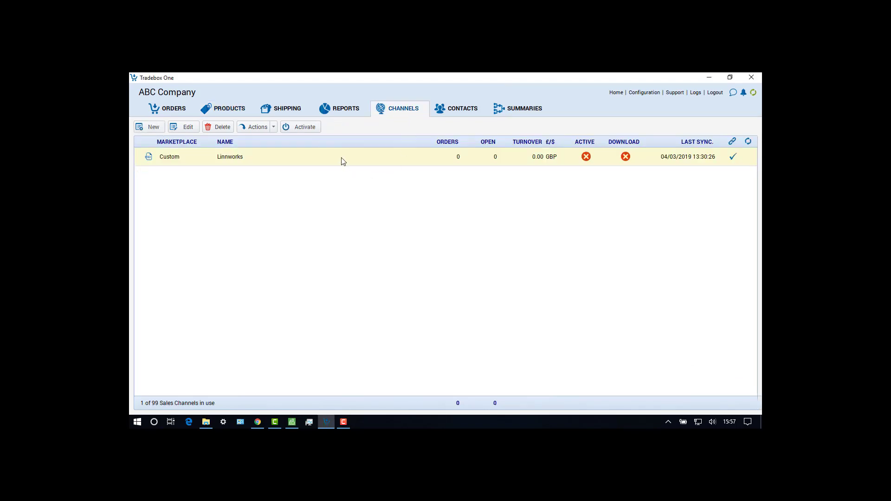
left_click(305, 128)
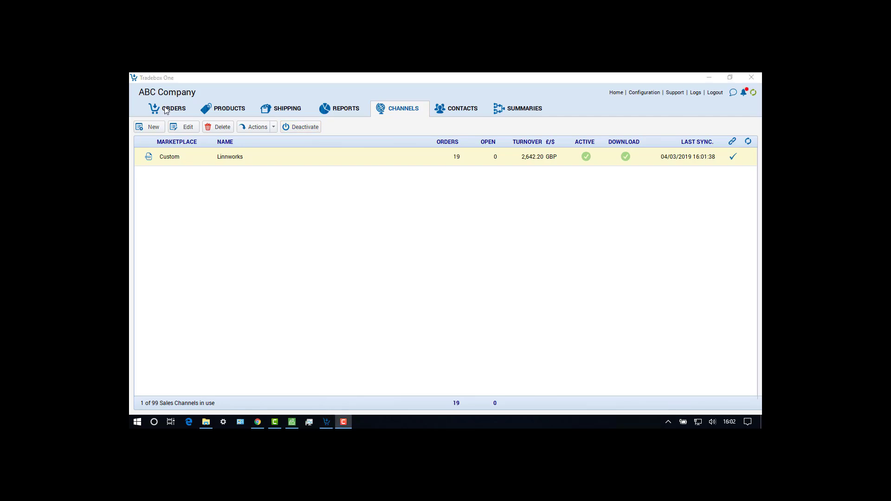
left_click(166, 109)
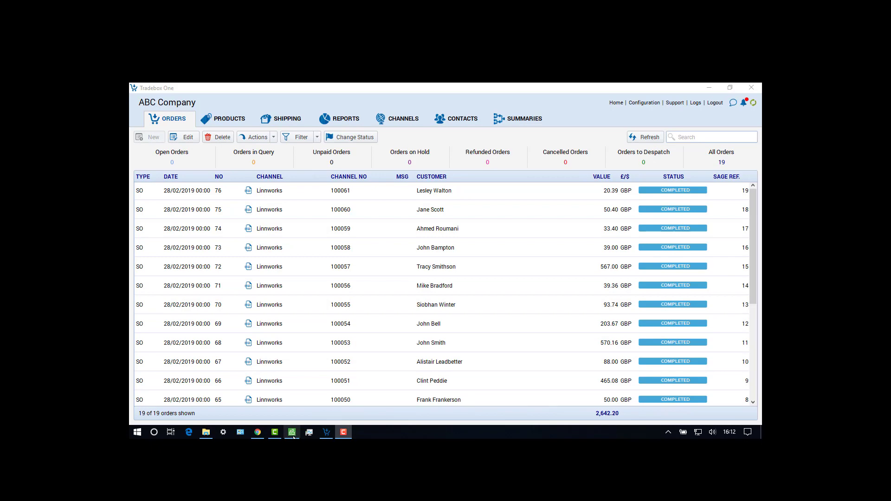
Switch to Sage 50 Accounts and examine the invoices, product stock quantities, bank accounts and nominal codes.
mouse_move(294, 437)
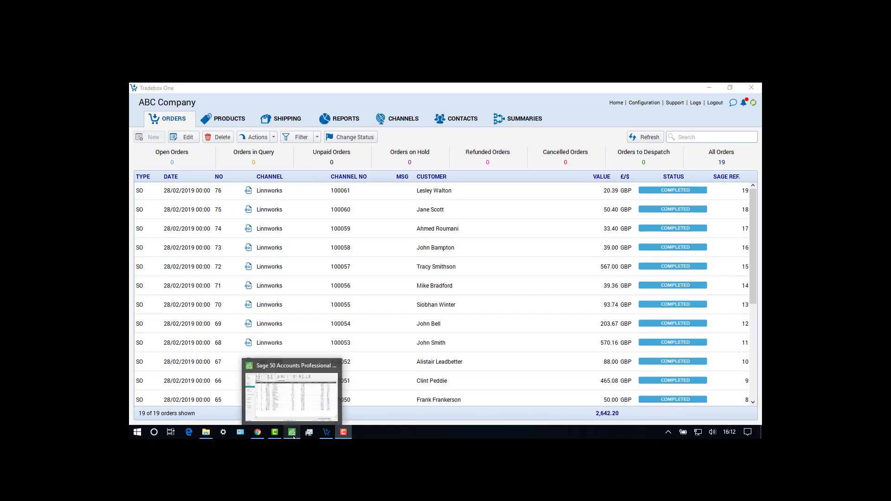
left_click(295, 438)
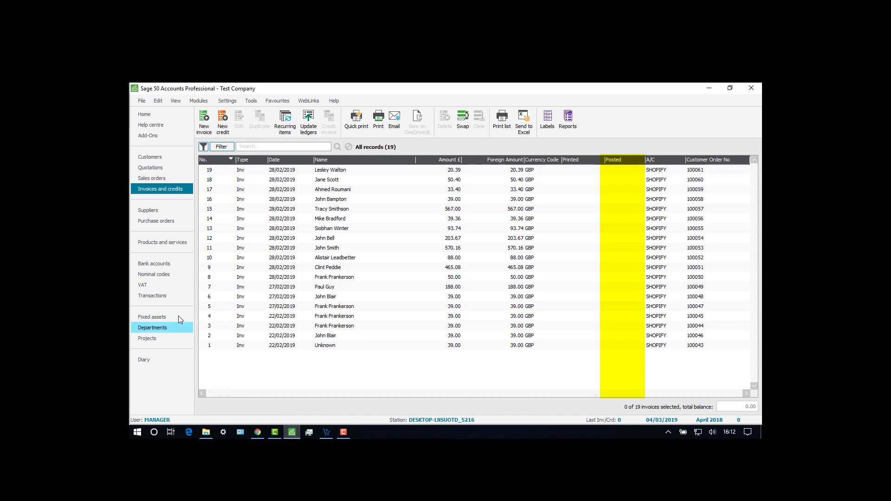
left_click(161, 243)
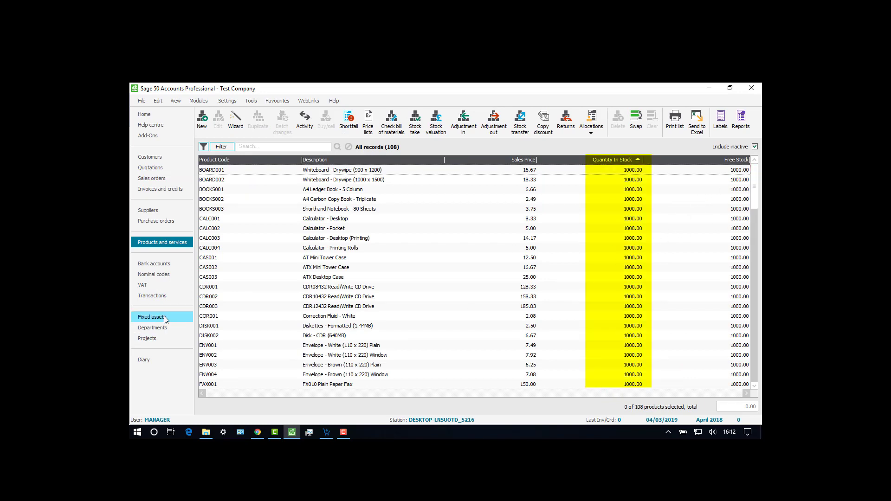
left_click(165, 264)
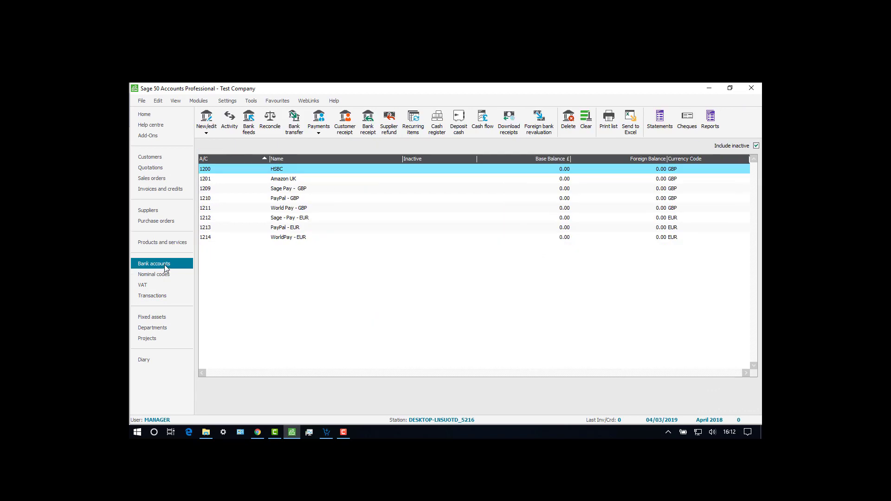
left_click(161, 278)
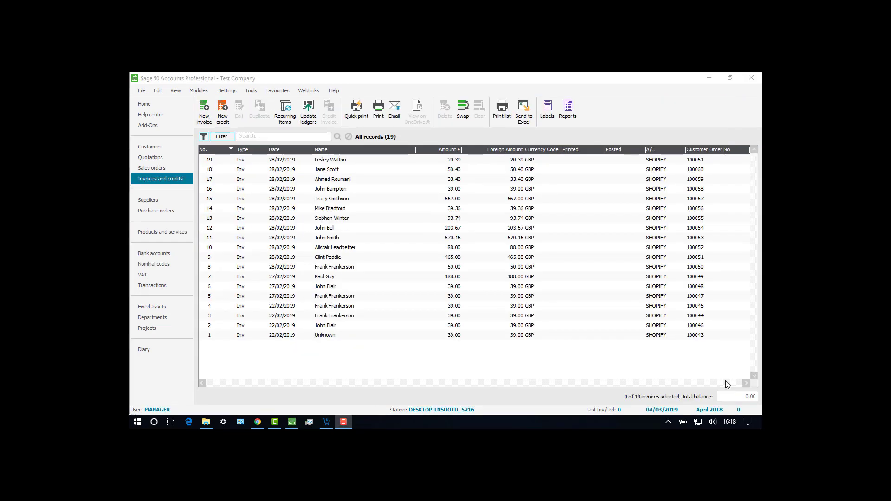
Select all the Shopify invoices, from number 1 to 19, update them to the ledgers and close the report preview.
left_click(505, 335)
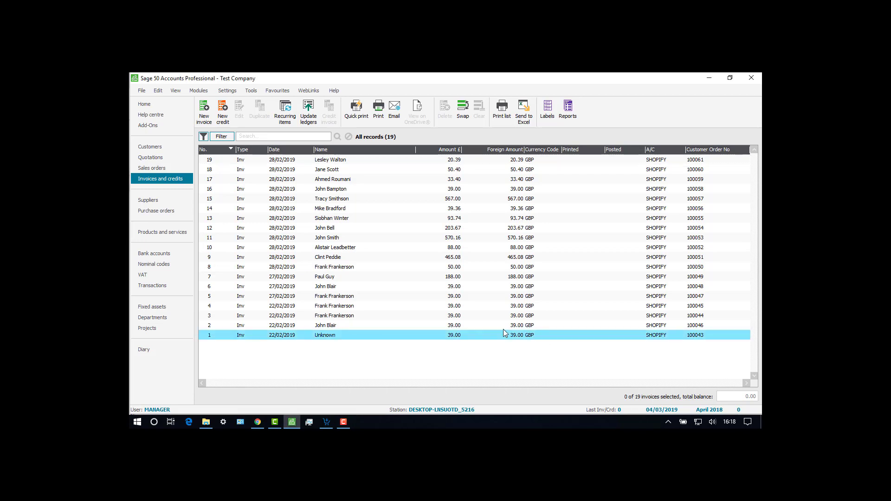
left_click(459, 160, "shift")
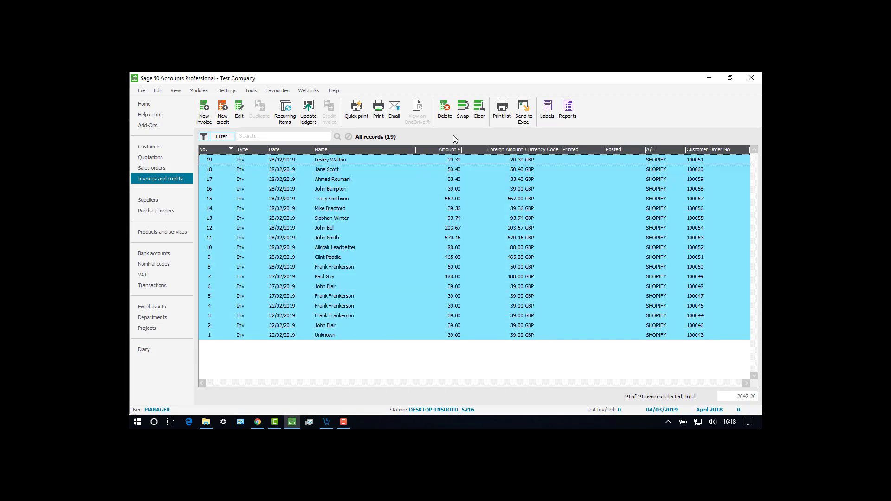
left_click(305, 110)
left_click(430, 247)
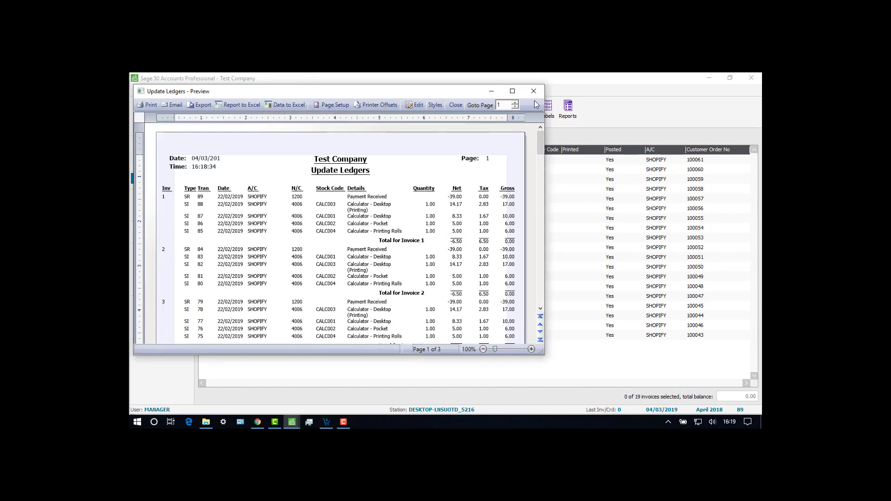
left_click(534, 91)
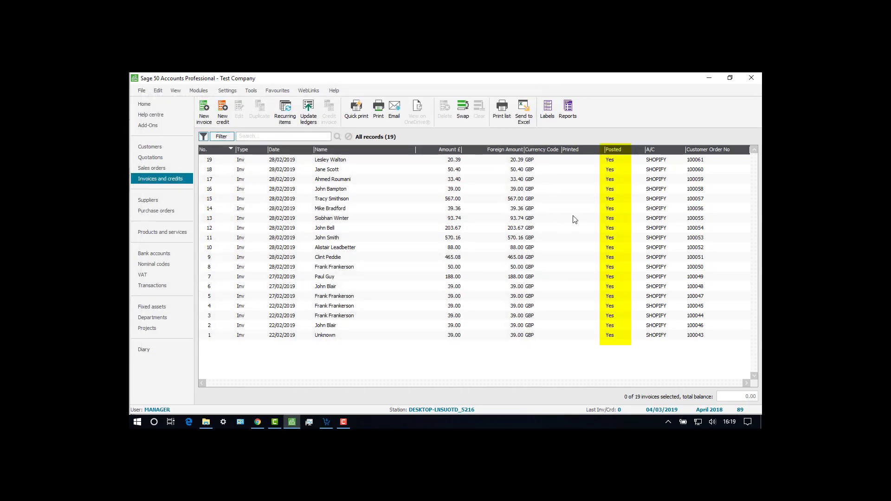
Check the product stock quantities and the bank accounts following the ledger update.
left_click(165, 234)
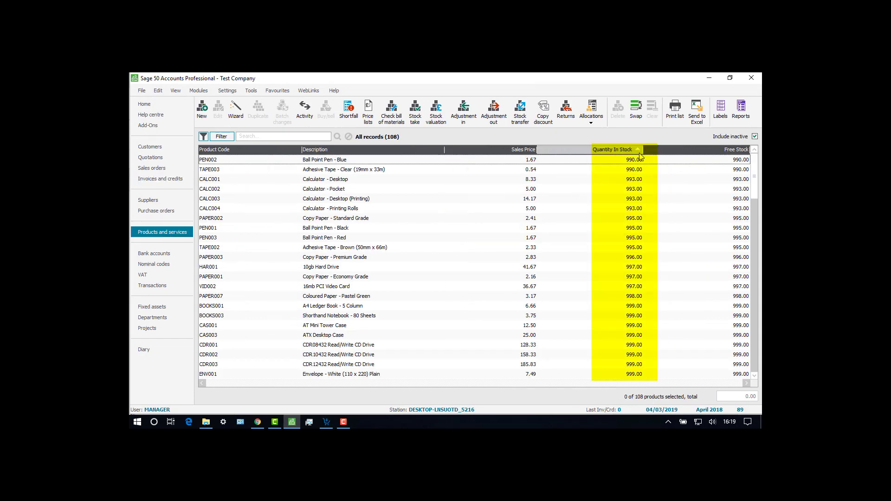
left_click(157, 255)
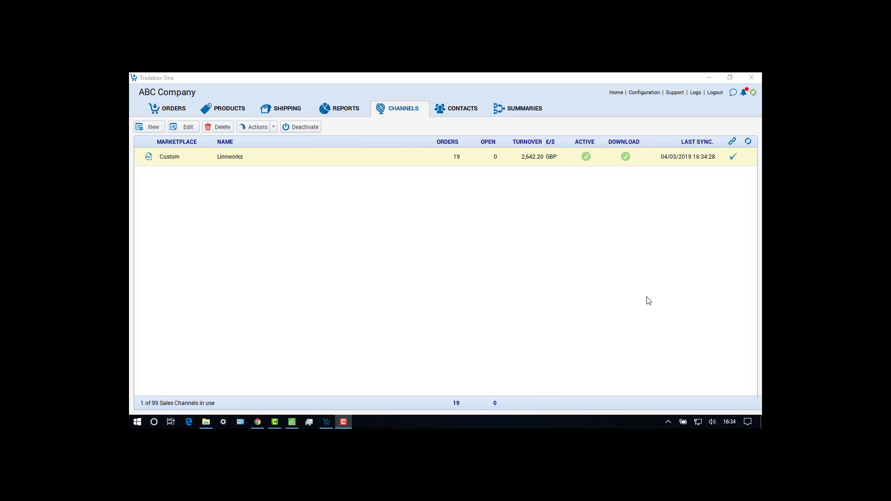
In the Linnworks sales channel's Sage 50 posting settings, enable Update Invoices to Ledgers and save the channel.
left_click(296, 163)
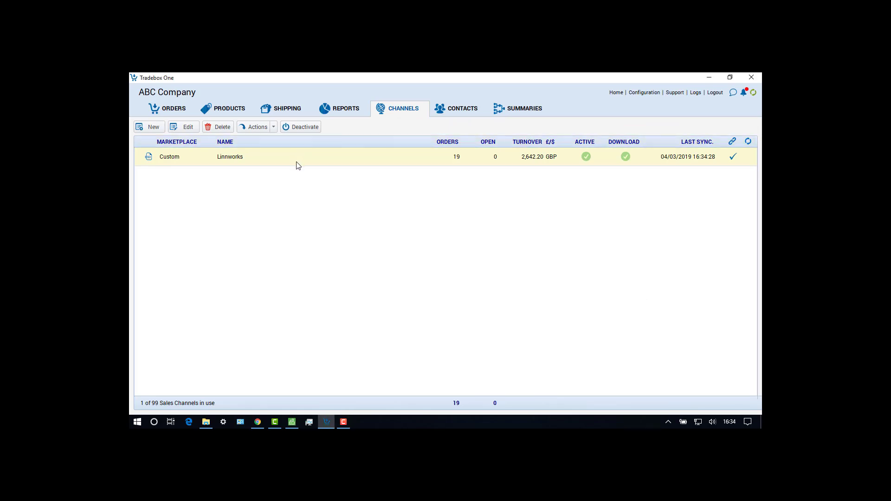
double_click(298, 166)
left_click(386, 143)
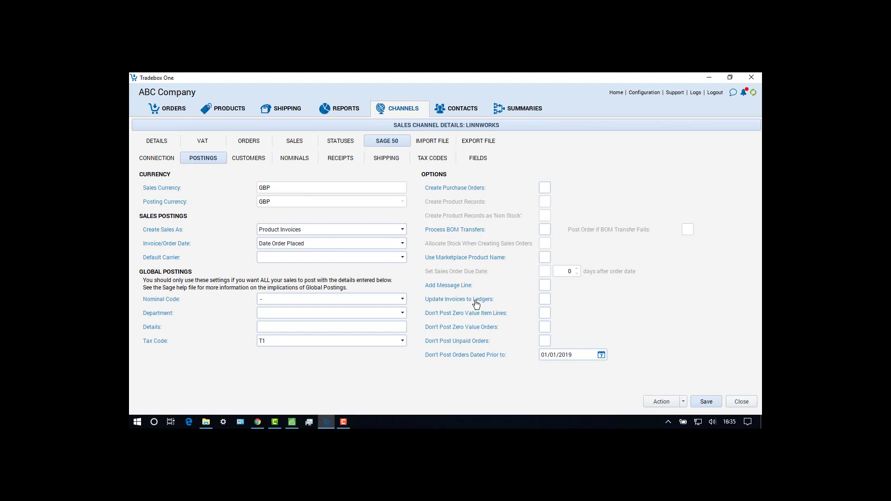
left_click(545, 302)
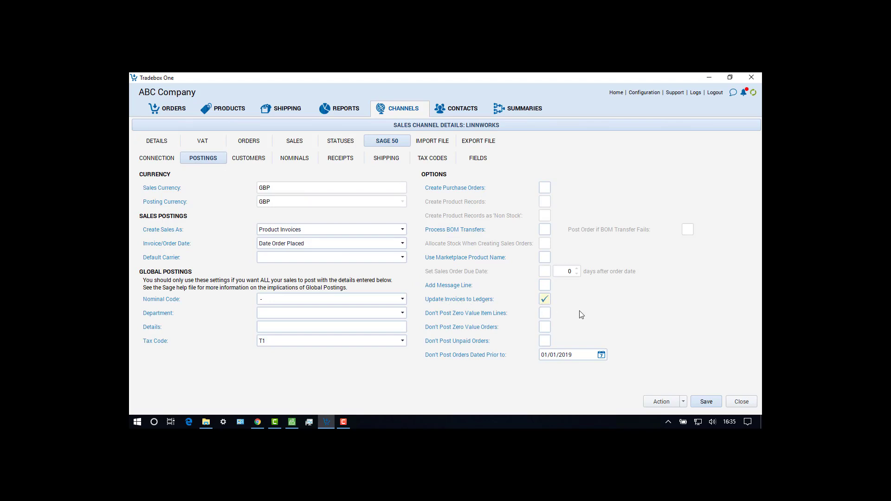
left_click(710, 403)
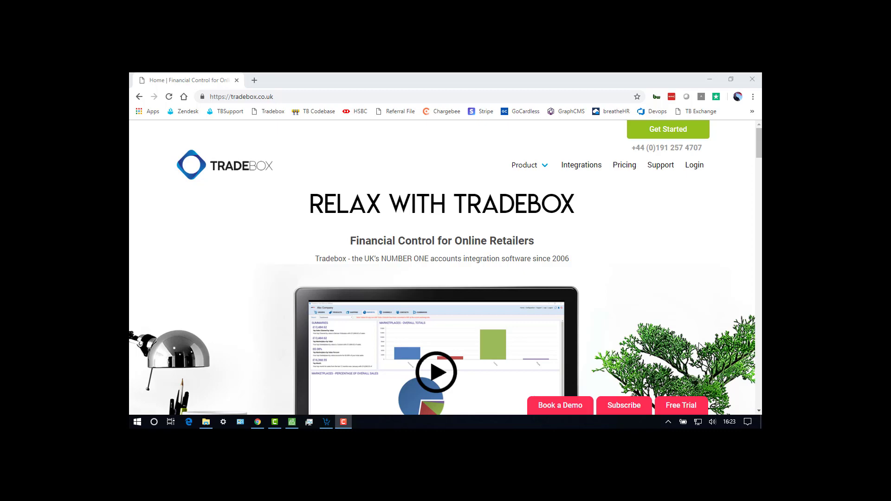
Switch to the Tradebox website in Chrome and open the support integration guide Setting Up a Sage Accounts Link.
left_click(669, 166)
left_click(669, 168)
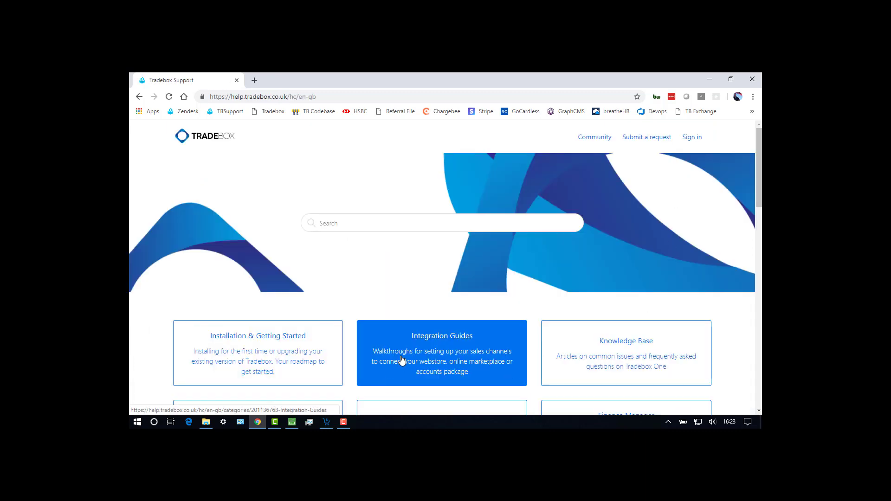
left_click(402, 361)
scroll(402, 357, "down", 5)
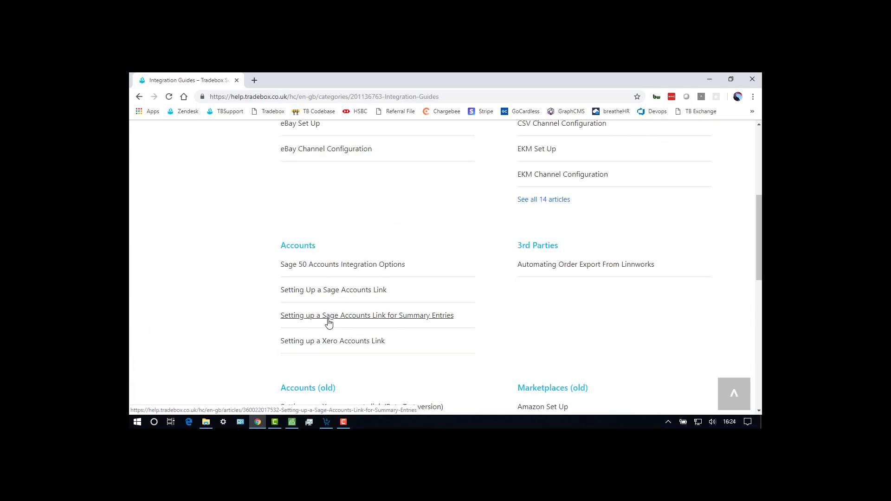
left_click(332, 292)
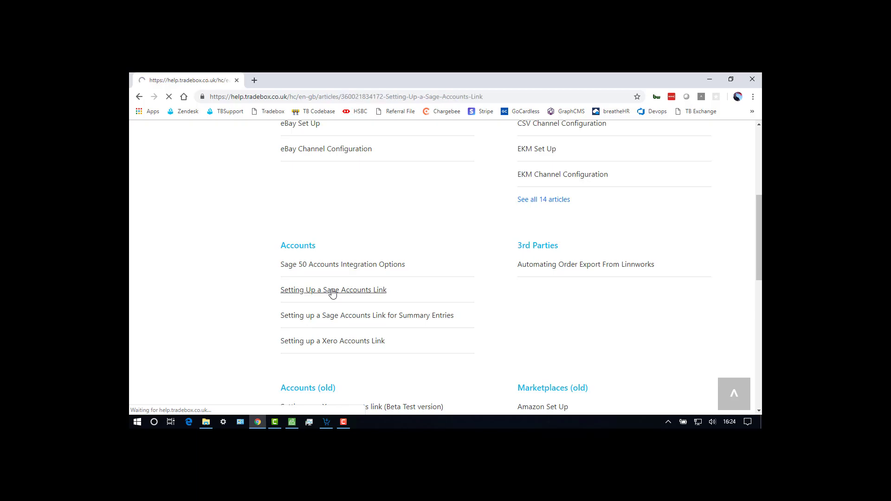